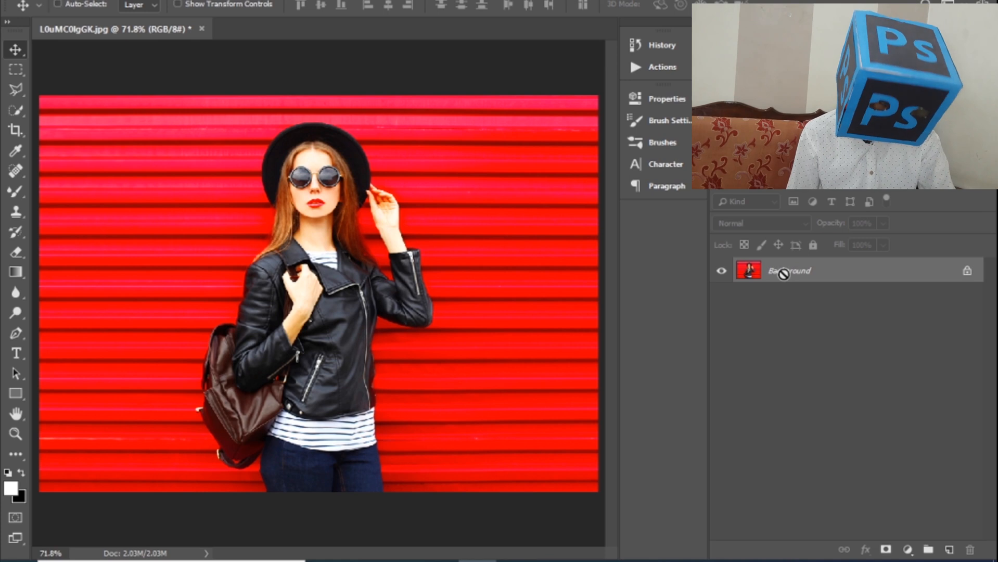
Duplicate the Background layer and apply a High Pass filter with a radius of 84.1 pixels to the copy
key("ctrl+j")
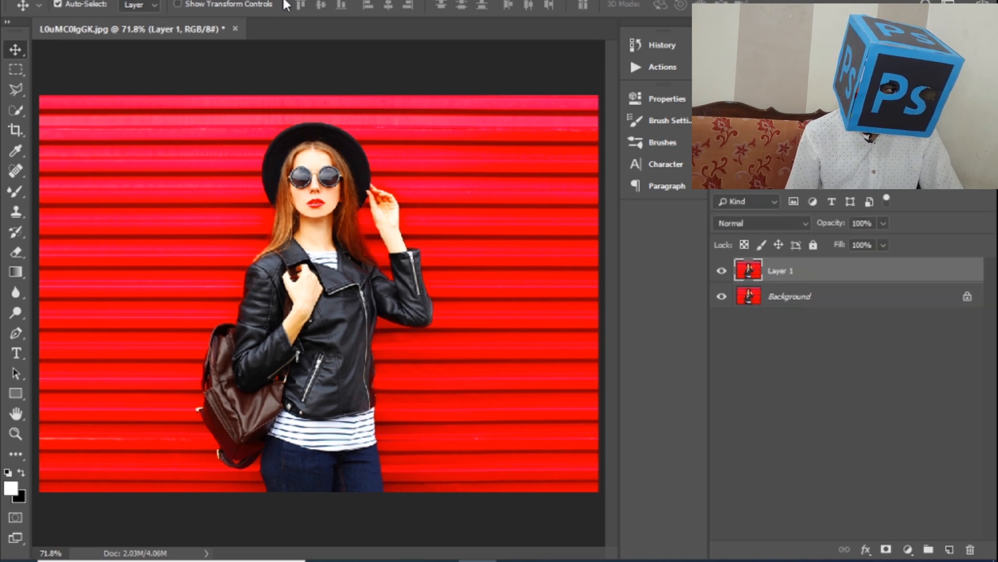
left_click(231, 1)
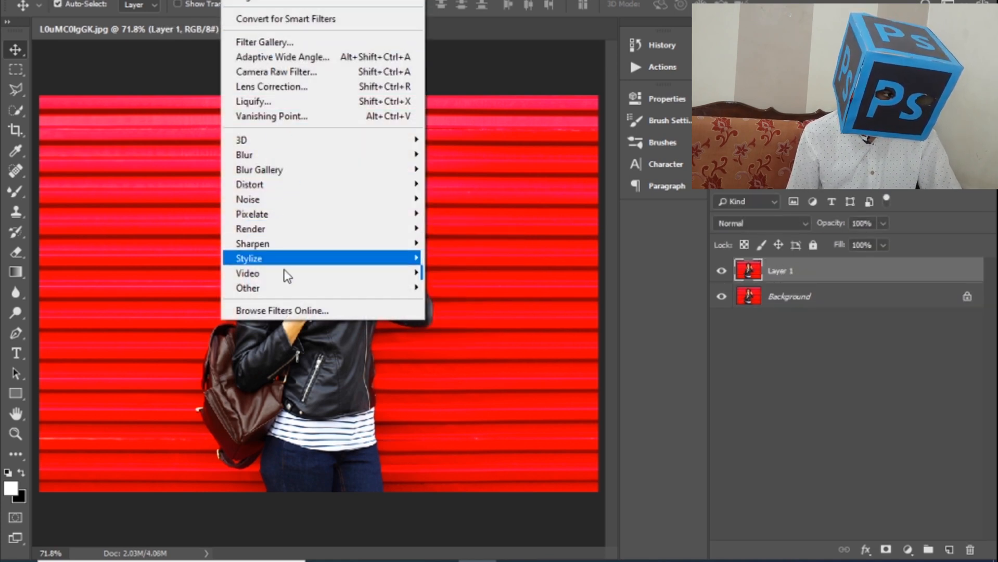
mouse_move(307, 295)
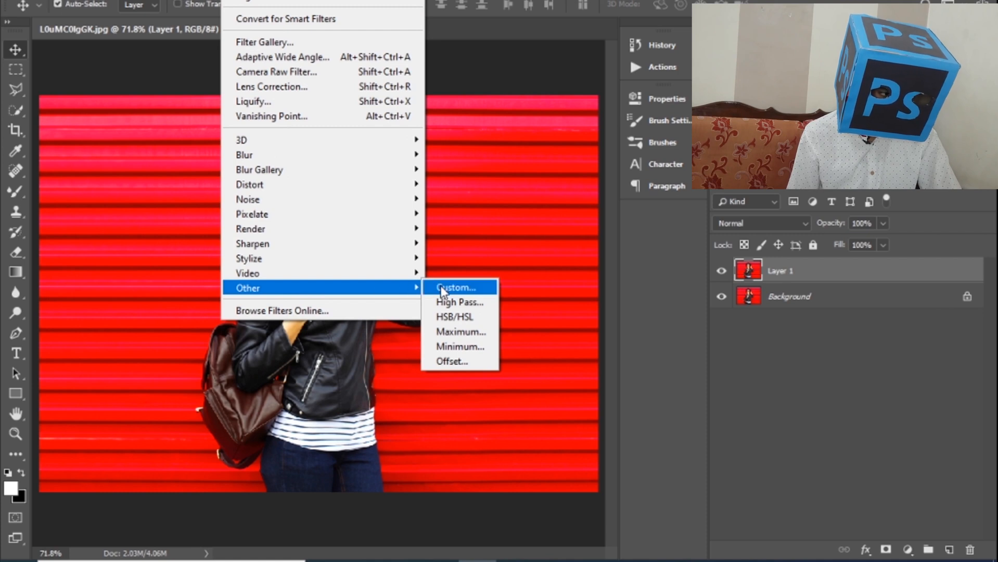
left_click(449, 303)
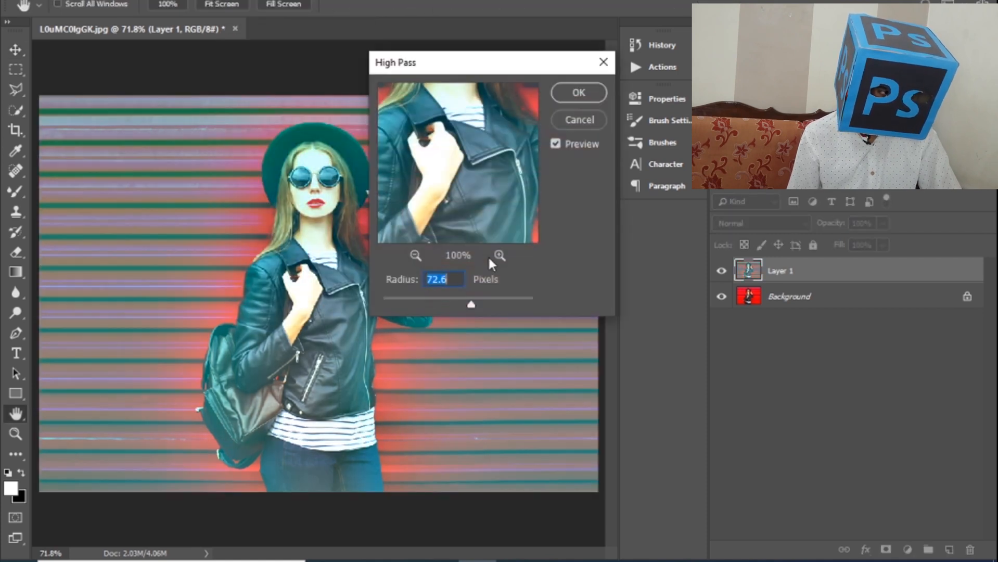
left_click_drag(470, 304, 475, 305)
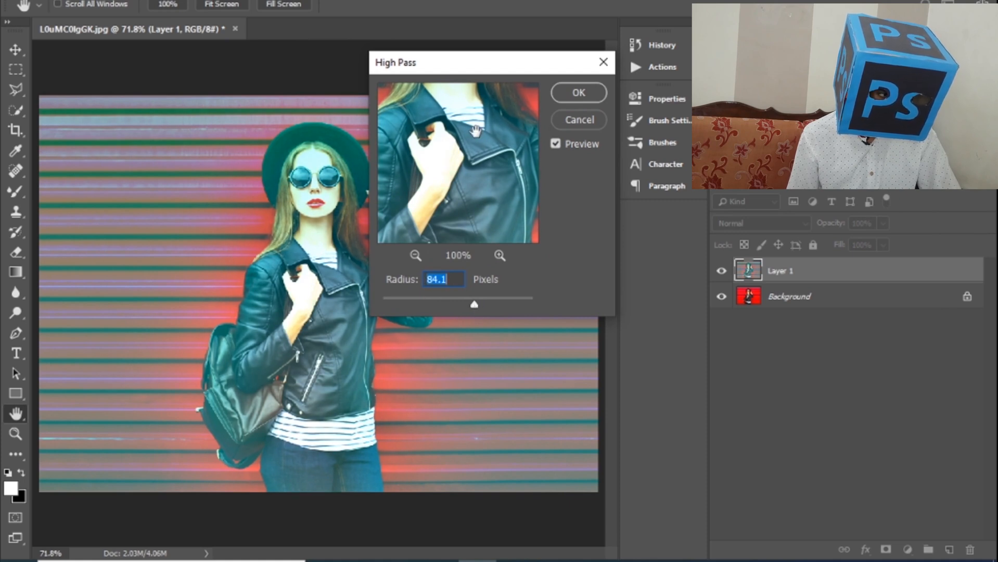
left_click_drag(476, 131, 492, 218)
left_click_drag(478, 166, 479, 216)
left_click(479, 215)
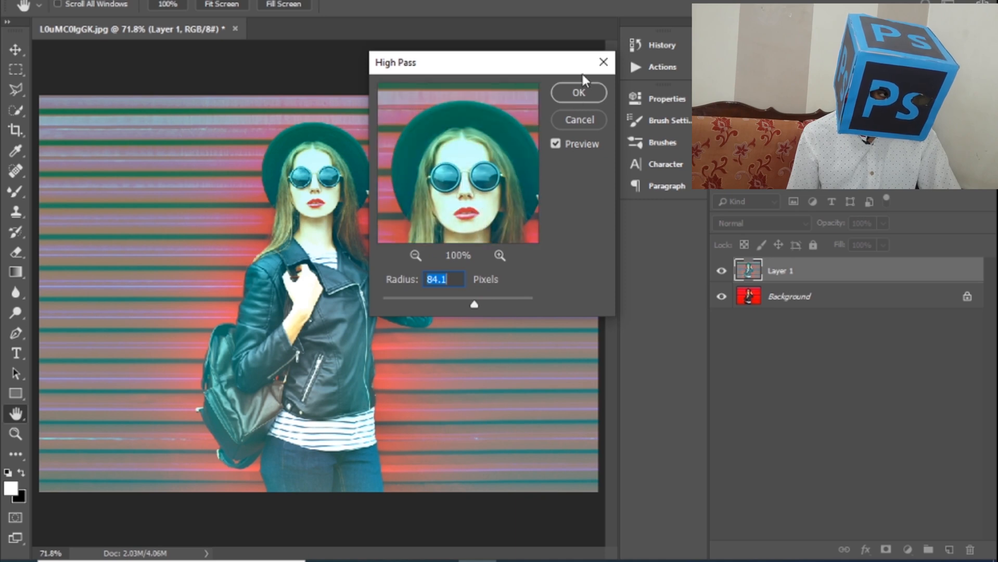
left_click(580, 89)
Try the Vivid Light blend mode on Layer 1 with its opacity at 45%
left_click(729, 223)
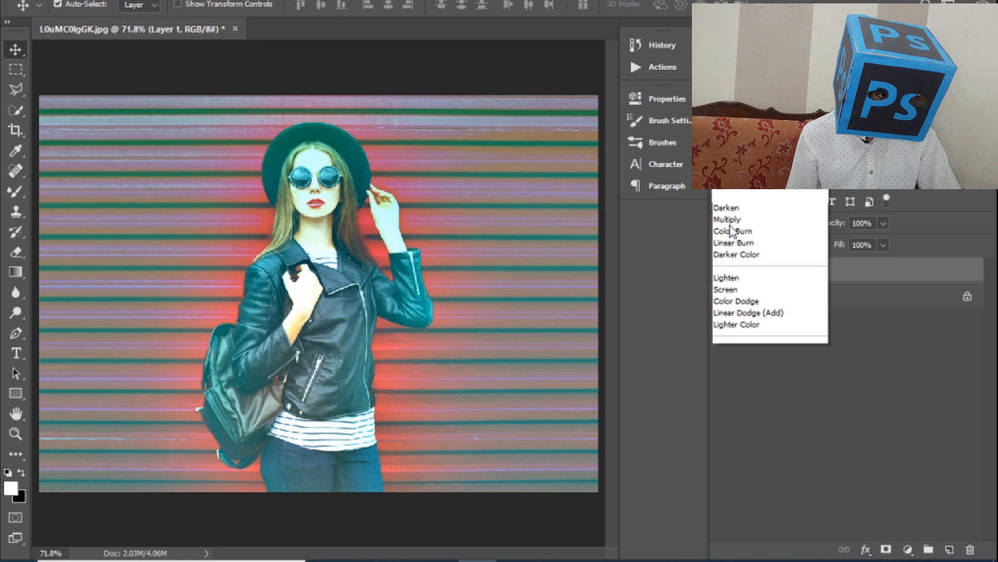
scroll(744, 270, "down", 5)
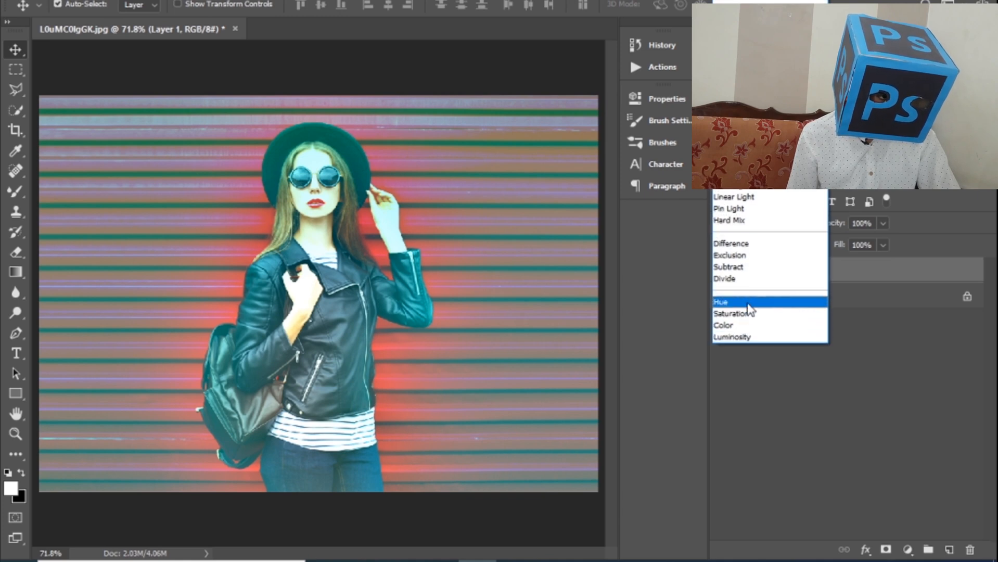
left_click(745, 198)
left_click(747, 222)
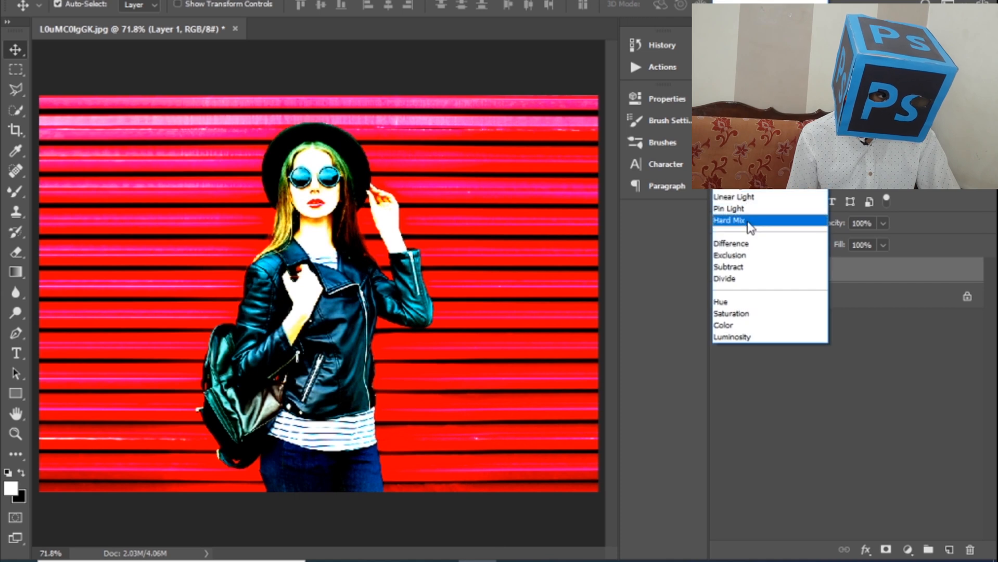
left_click(754, 194)
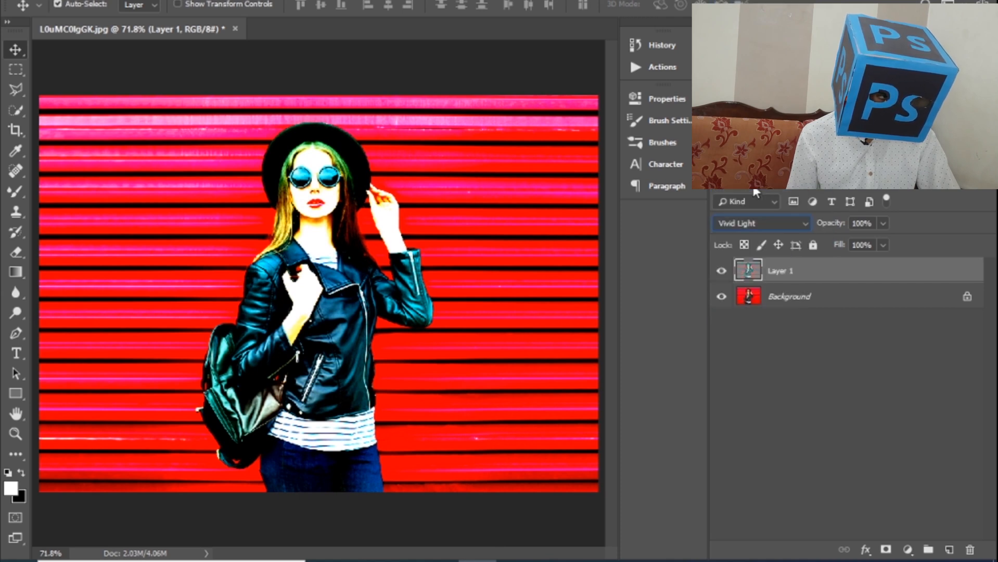
left_click(882, 222)
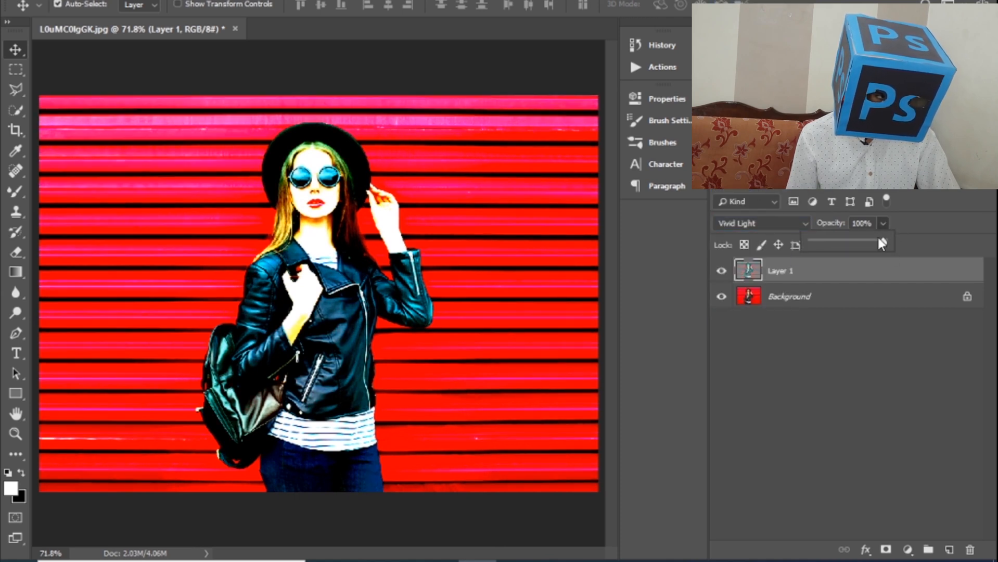
left_click(853, 241)
left_click_drag(852, 241, 838, 240)
Try the Linear Light blend mode on Layer 1
left_click(775, 224)
scroll(775, 225, "down", 5)
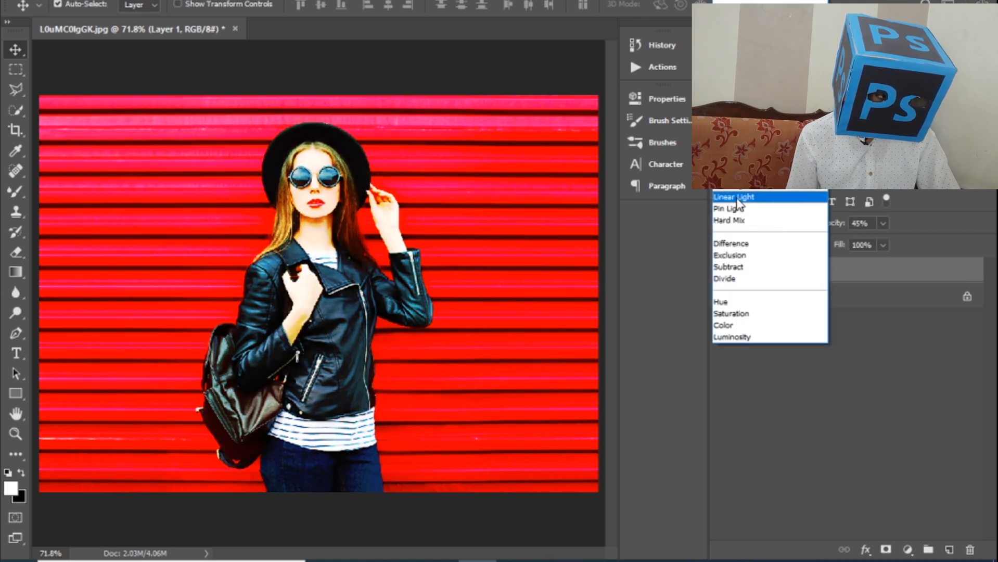
left_click(773, 207)
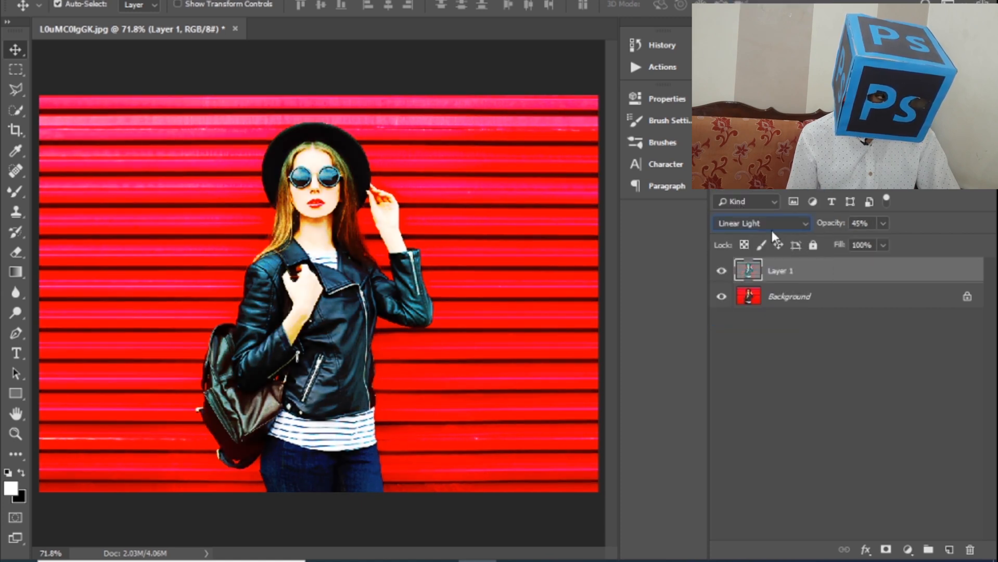
Set Layer 1's blend mode to Color Dodge and fine-tune the layer's opacity
left_click(799, 223)
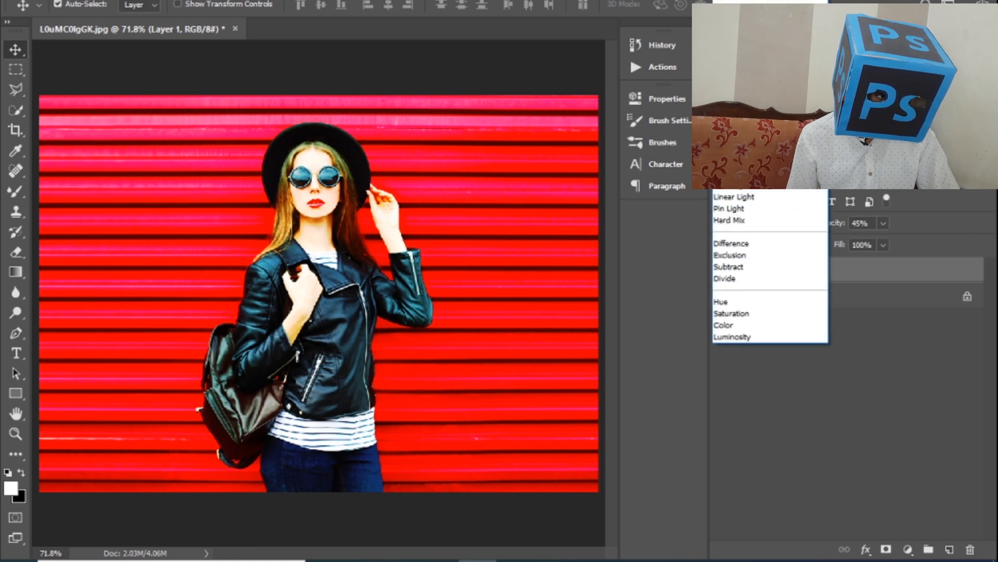
key("Up")
key("Up")
key("Up")
key("Up")
key("Up")
key("Up")
key("Up")
key("Return")
left_click(882, 224)
left_click_drag(881, 239, 896, 242)
left_click(808, 346)
Toggle Layer 1's visibility to compare the photo with and without the high-pass effect
left_click(721, 271)
left_click(721, 271)
left_click(721, 271)
left_click(783, 271)
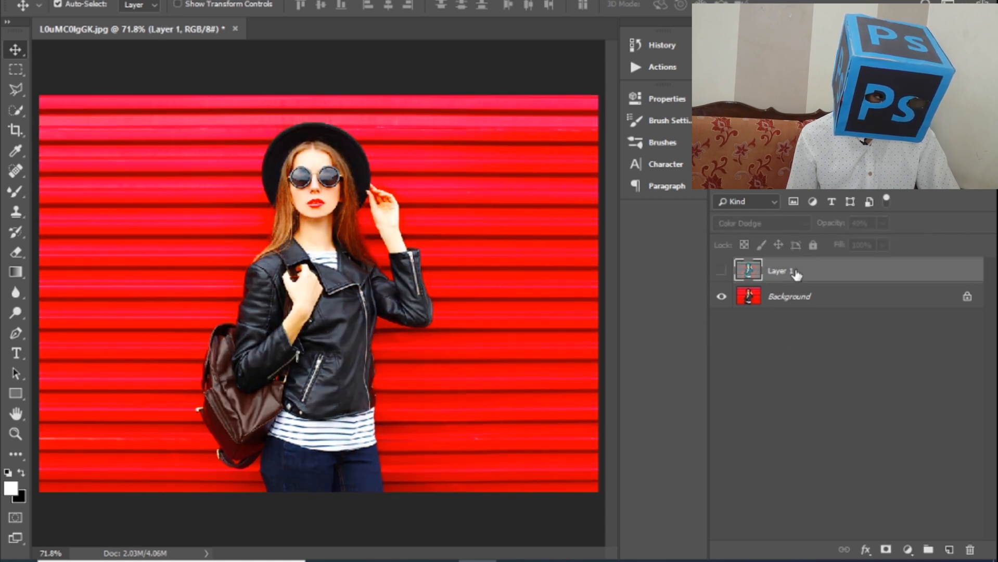
left_click(721, 270)
Set Layer 1's opacity to 36%
left_click(883, 223)
left_click_drag(880, 240, 874, 243)
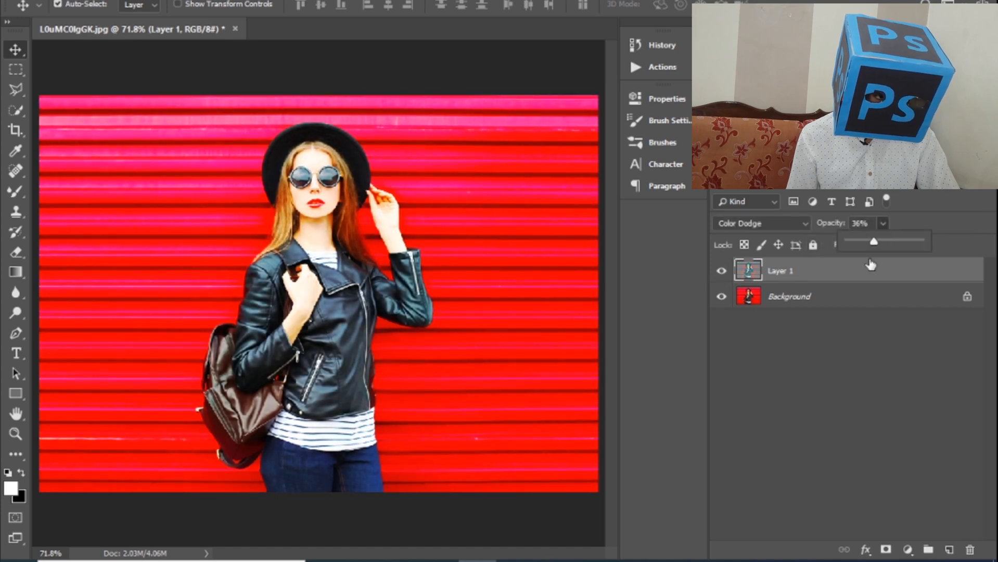
left_click(843, 347)
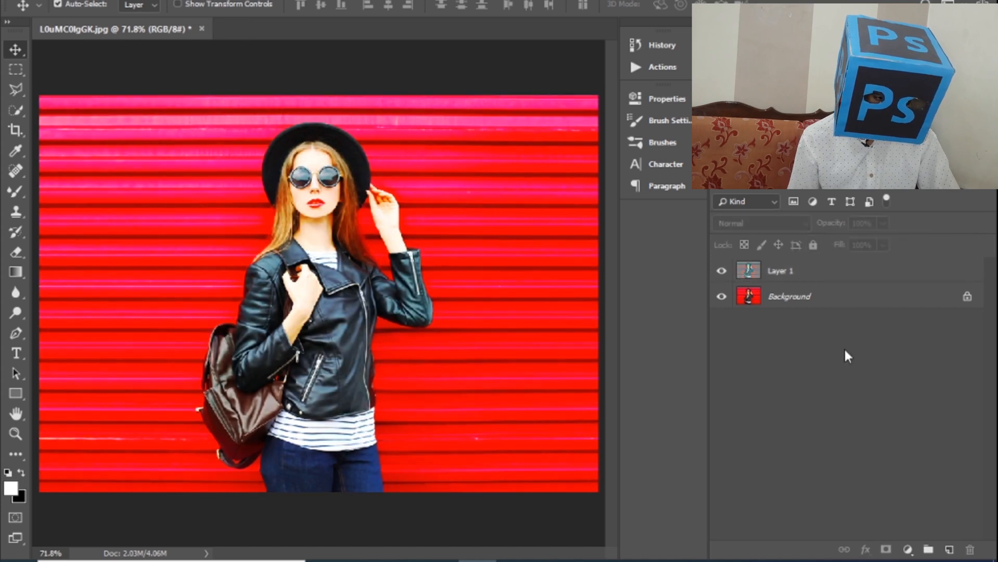
Add a gradient fill layer above Layer 1 using the white-to-black Foreground to Background preset
left_click(814, 278)
left_click(908, 550)
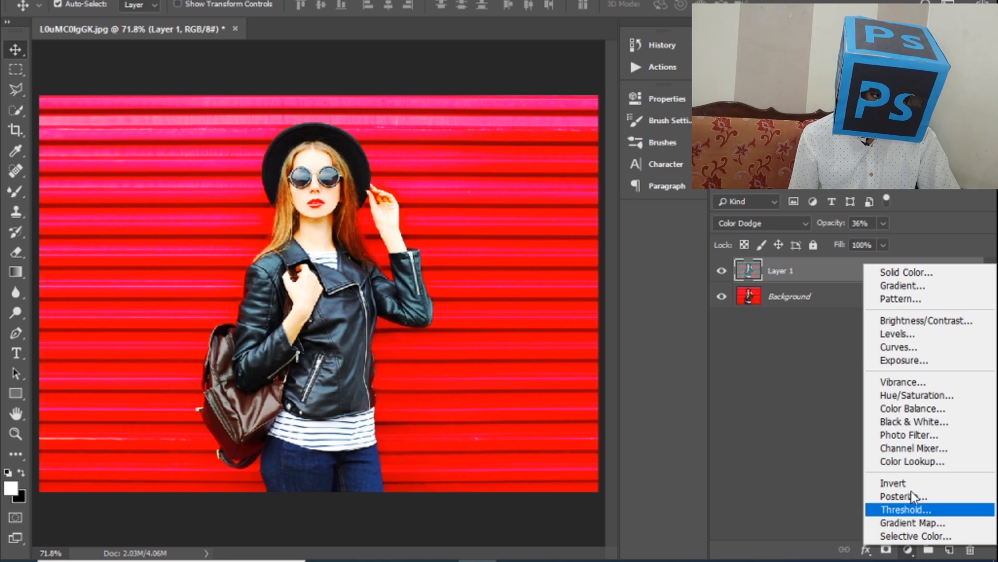
left_click(905, 286)
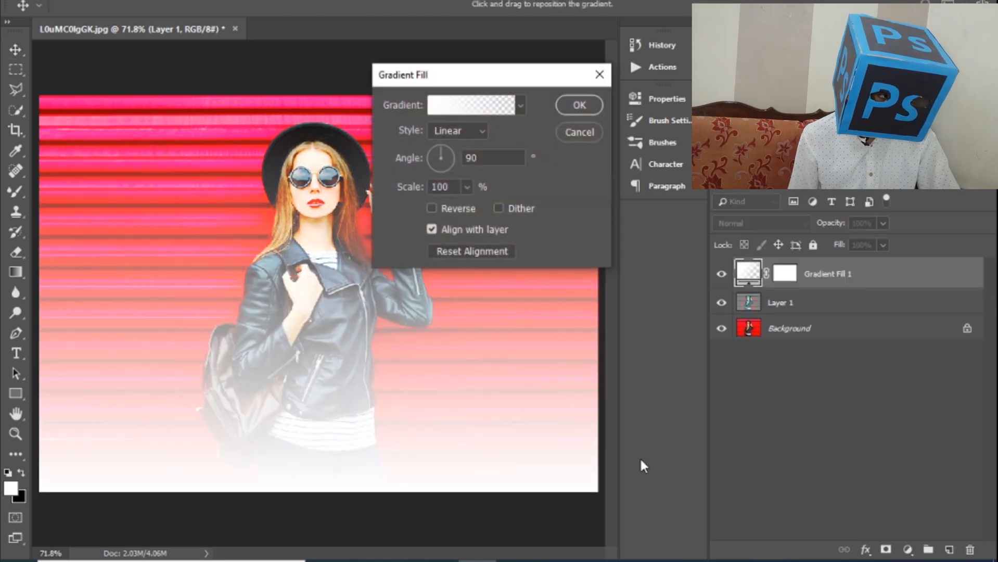
left_click(481, 111)
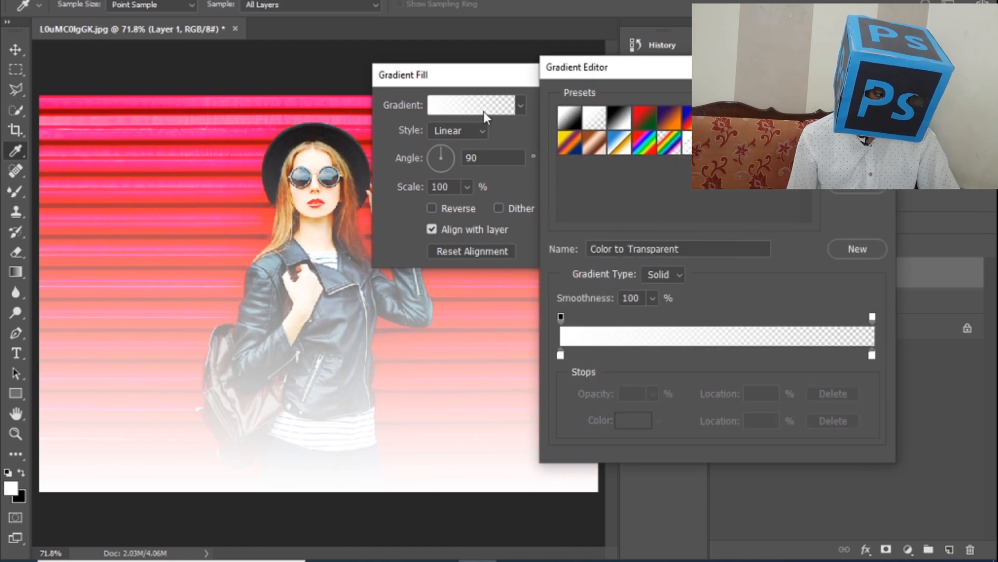
left_click(563, 124)
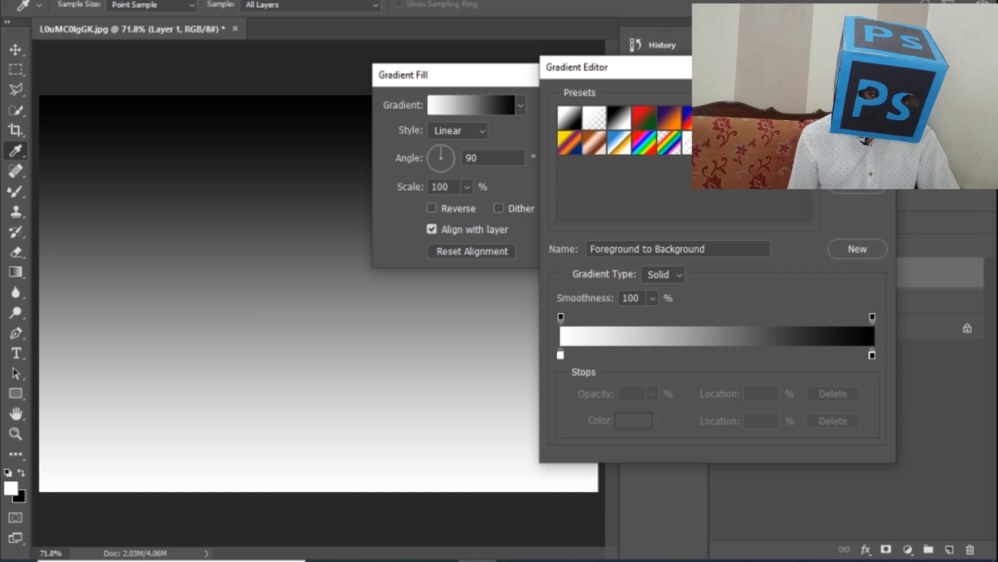
key("Return")
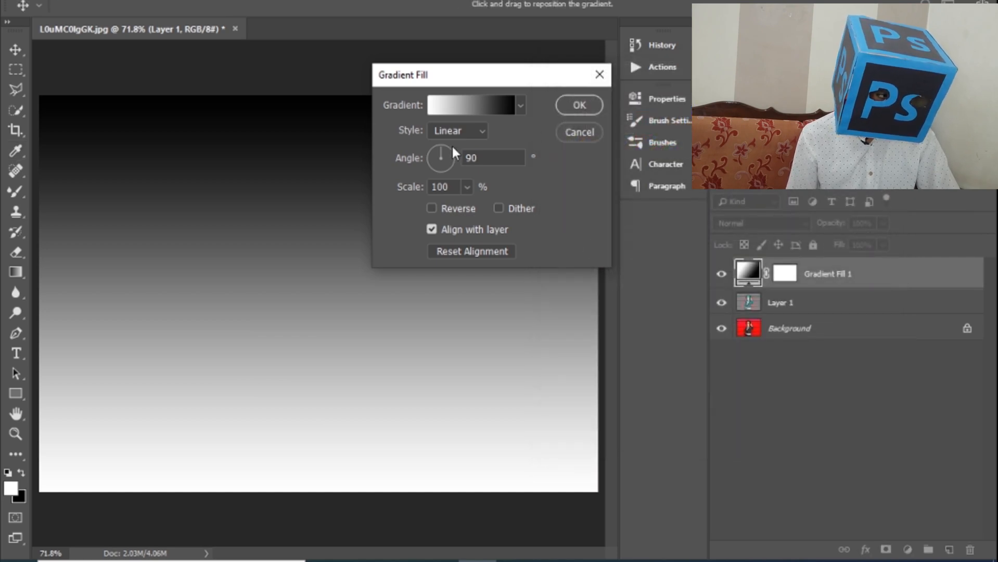
Give the gradient fill a Radial style and a scale of 133%, and apply it
left_click(461, 129)
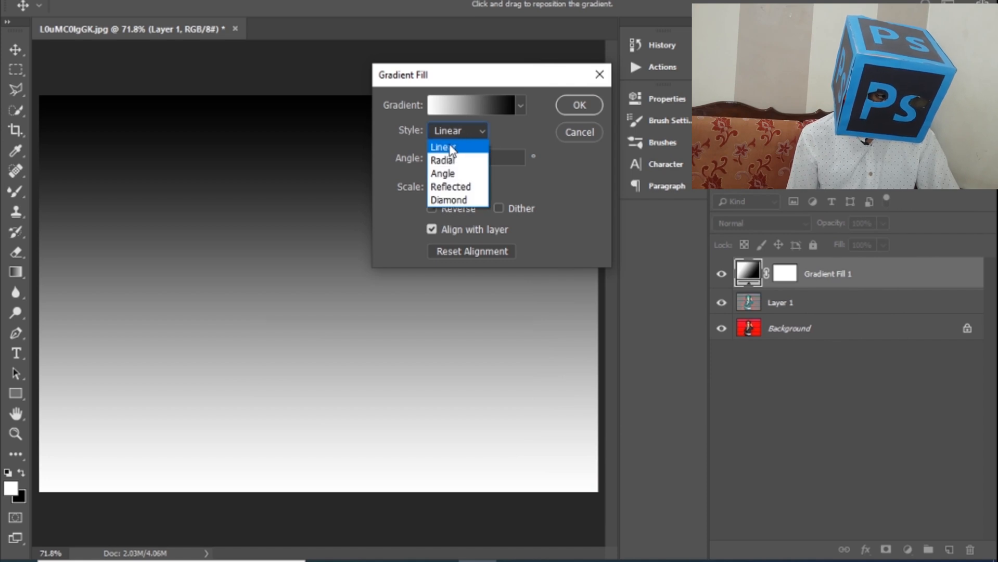
left_click(442, 161)
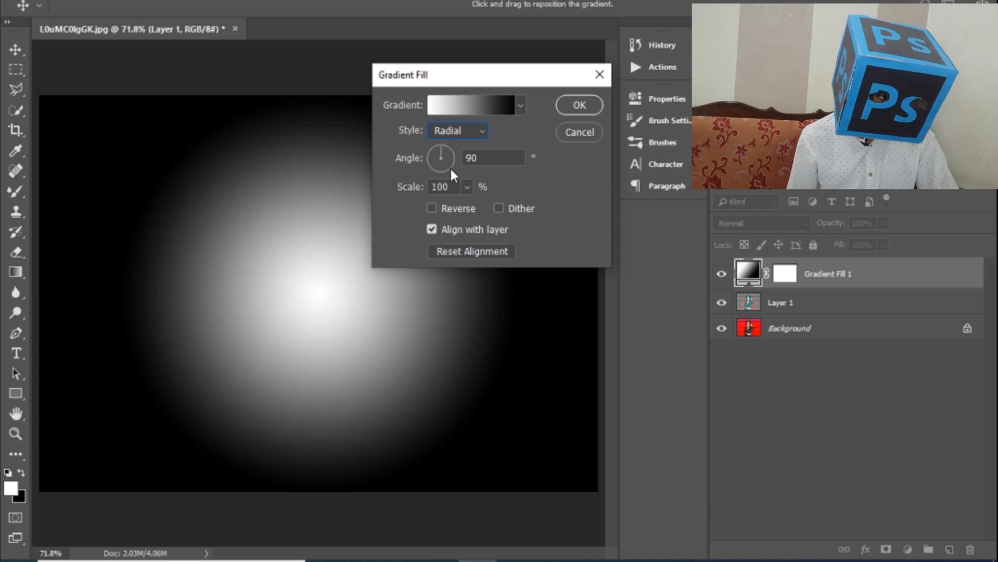
left_click(466, 188)
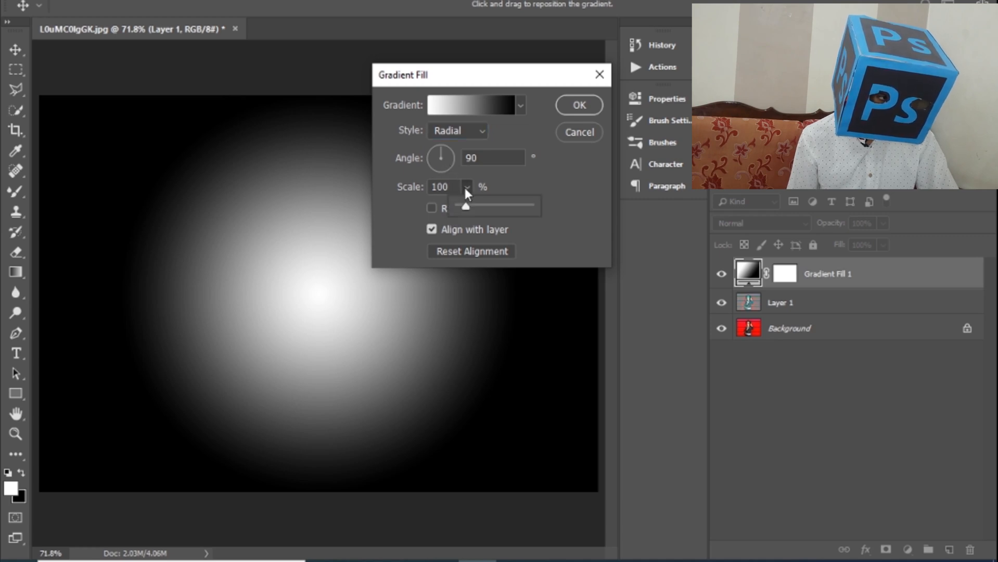
left_click_drag(465, 206, 468, 205)
left_click(526, 168)
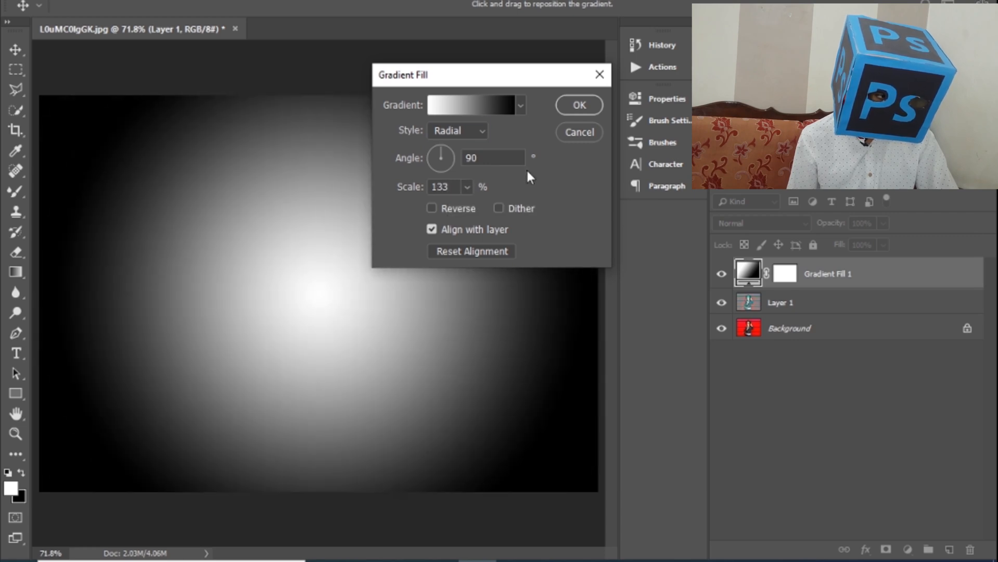
left_click(583, 101)
Set the gradient fill layer's blend mode to Multiply and lower its opacity for a softer vignette
left_click(760, 223)
scroll(761, 245, "down", 3)
left_click(728, 21)
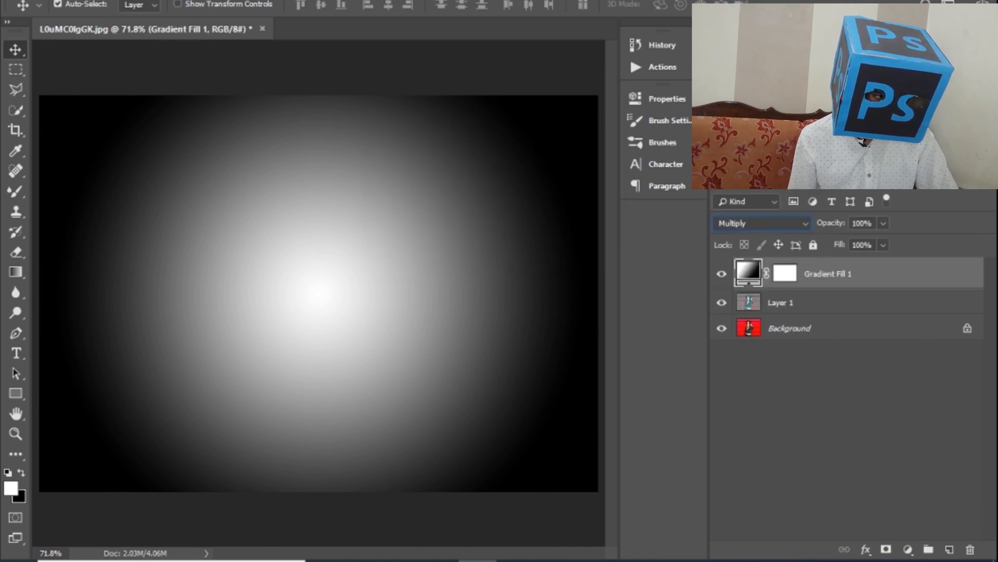
left_click(882, 224)
left_click_drag(873, 237, 863, 239)
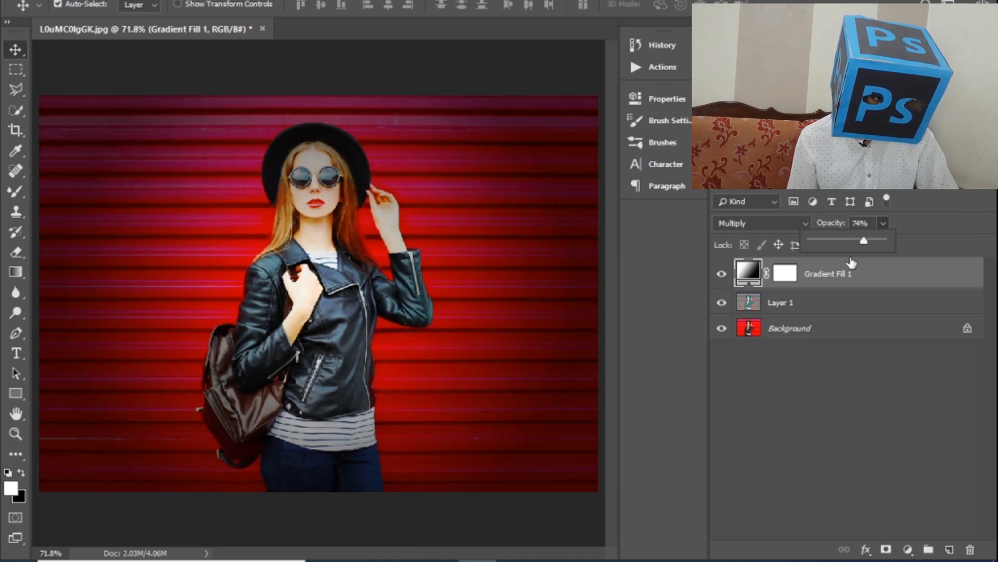
left_click_drag(865, 240, 871, 240)
left_click(858, 508)
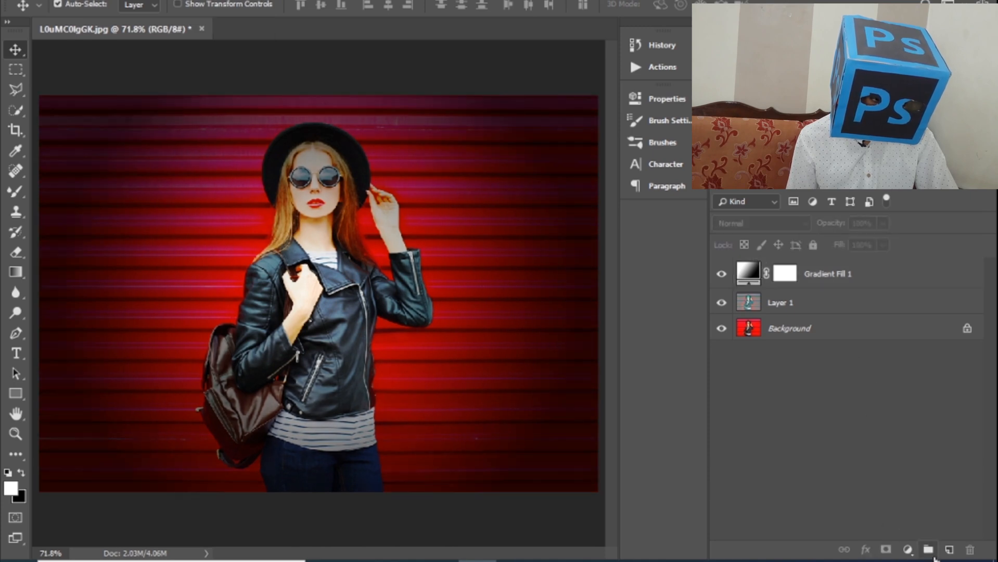
Add a Curves adjustment layer on top and pull the RGB curve's midpoint down to darken the midtones
left_click(907, 550)
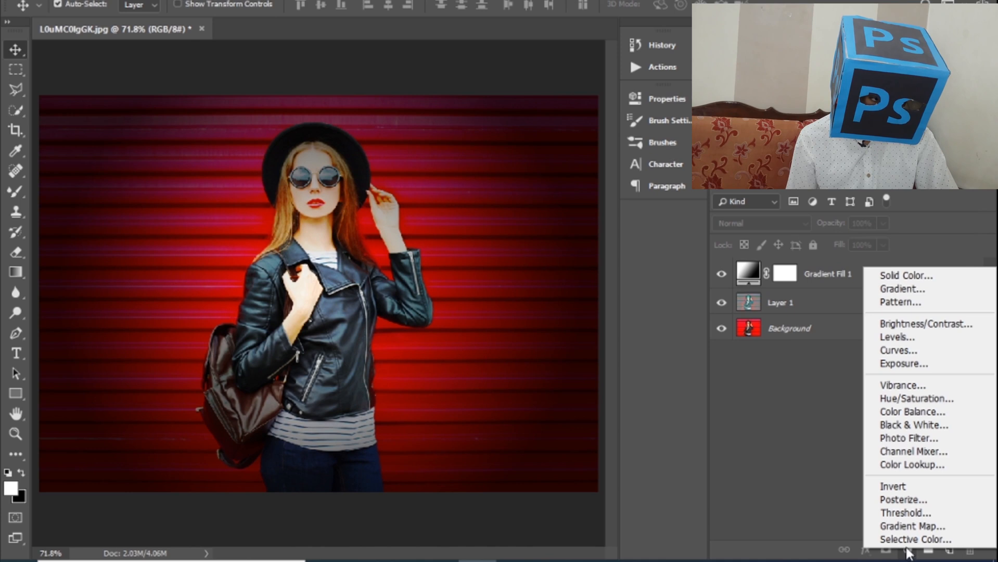
left_click(898, 351)
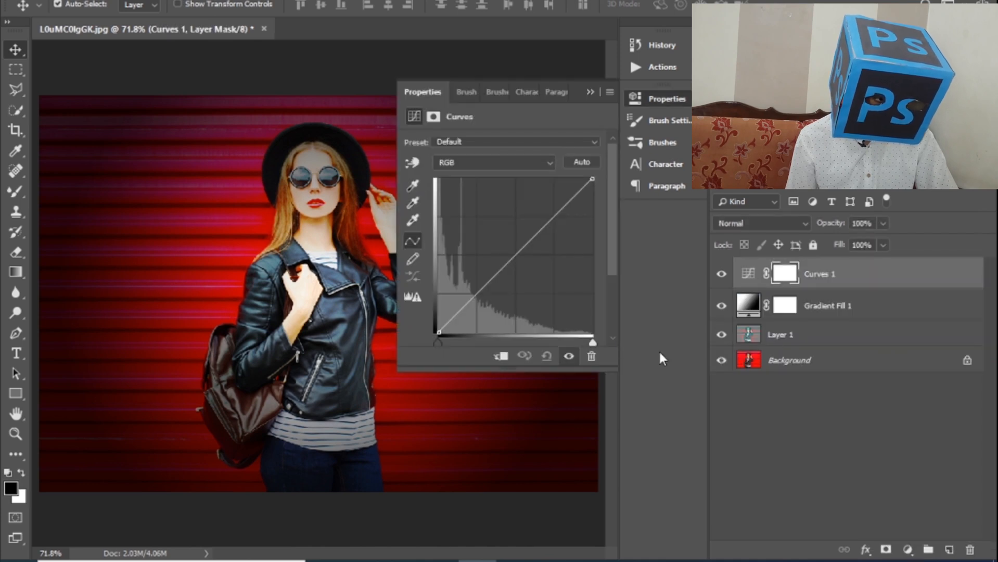
left_click_drag(517, 256, 519, 265)
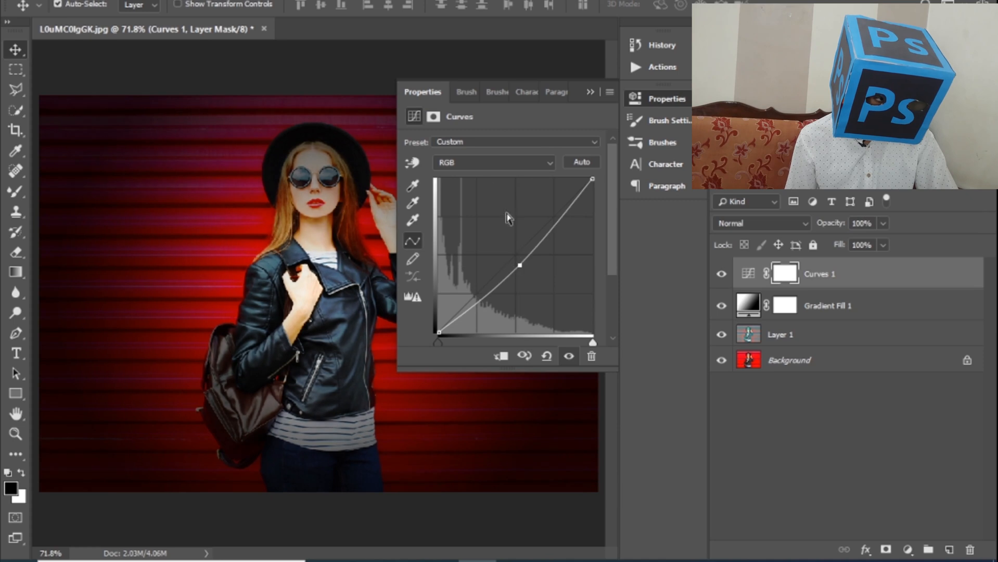
left_click_drag(519, 265, 521, 269)
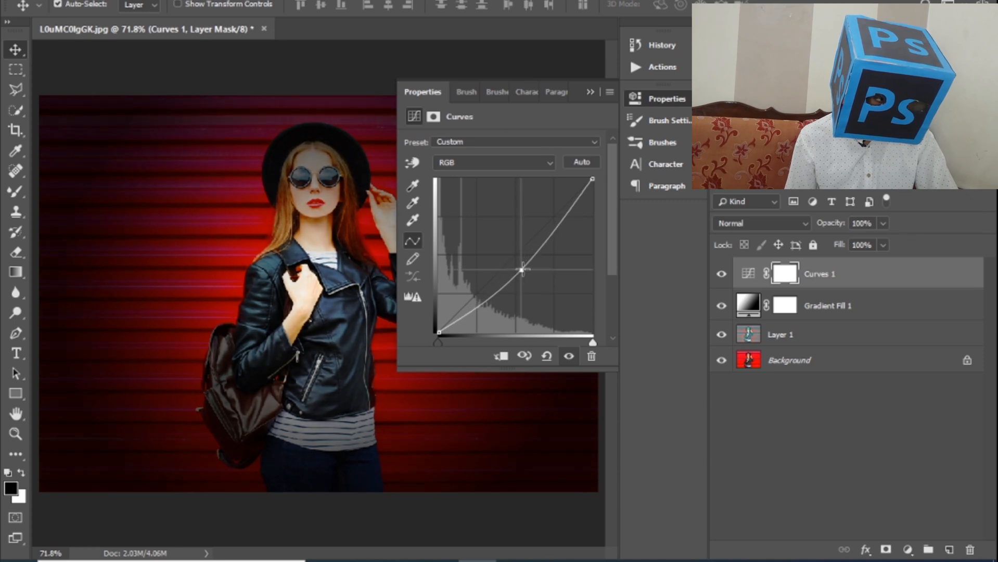
Add a midpoint to the Red channel curve and raise it slightly above the diagonal
left_click(479, 156)
left_click(465, 179)
left_click(478, 162)
left_click(463, 178)
left_click_drag(515, 251, 512, 254)
View the Green channel curve, and add a midpoint to the Blue channel curve practically on the diagonal
left_click(482, 161)
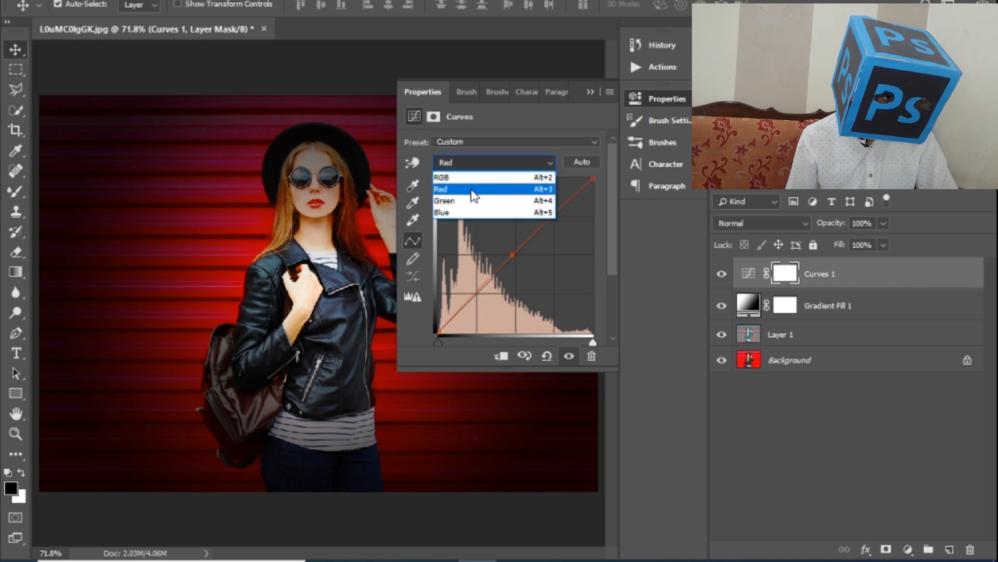
left_click(472, 202)
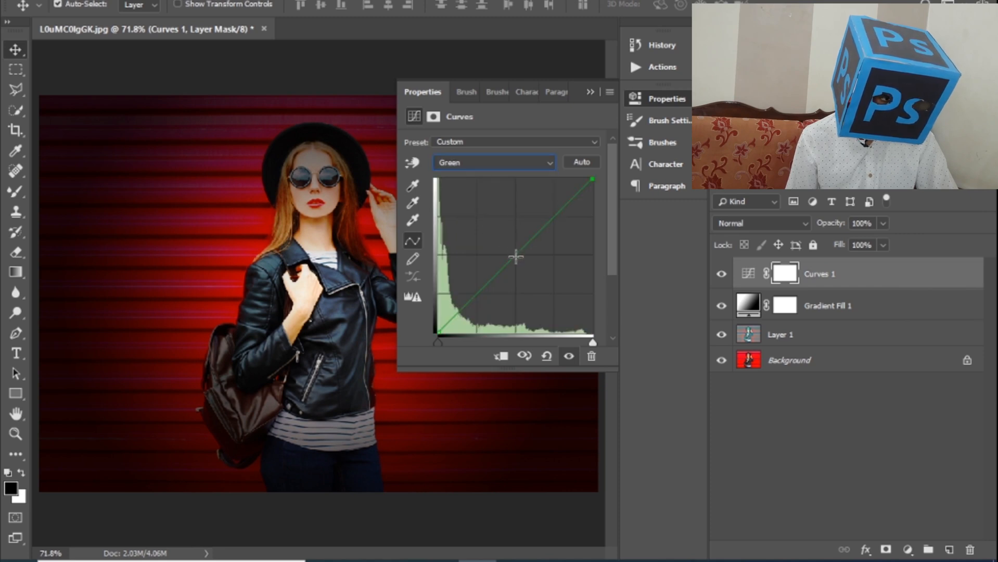
left_click(467, 160)
left_click(462, 212)
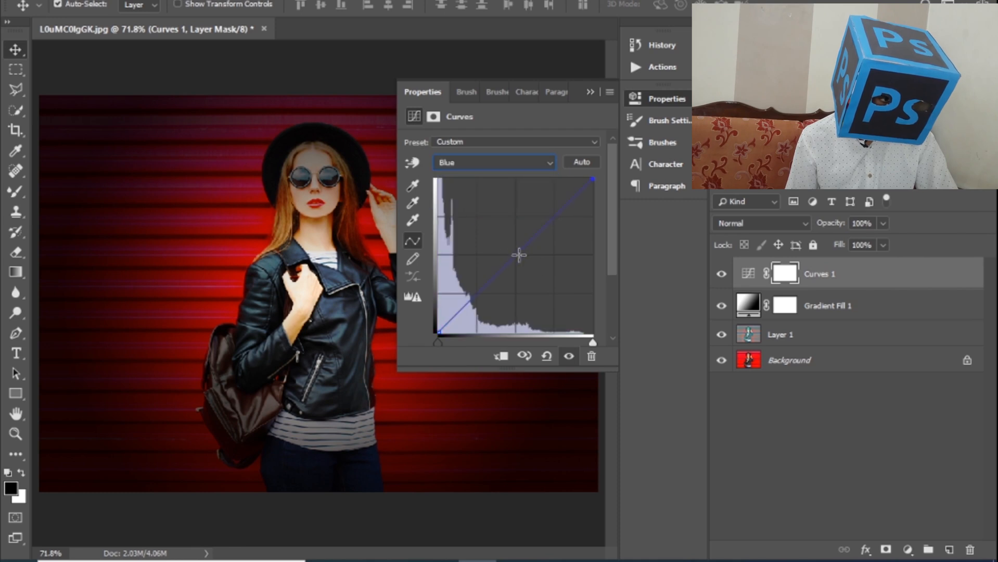
mouse_move(513, 256)
left_mouse_down()
mouse_move(519, 263)
mouse_move(517, 255)
left_mouse_up()
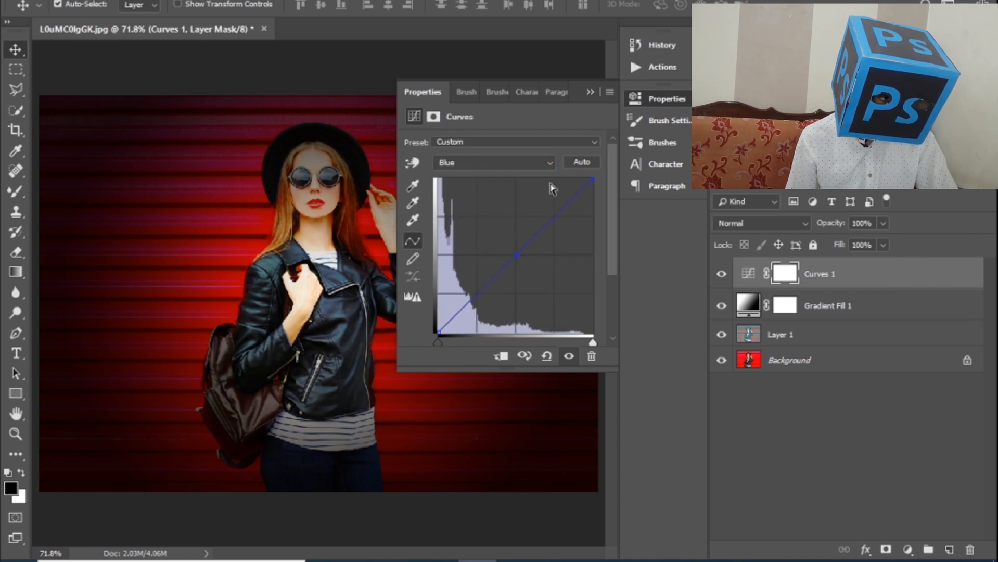
left_click(590, 91)
Add a Vibrance adjustment layer above the curves with Vibrance at -21 and Saturation at +10
left_click(907, 549)
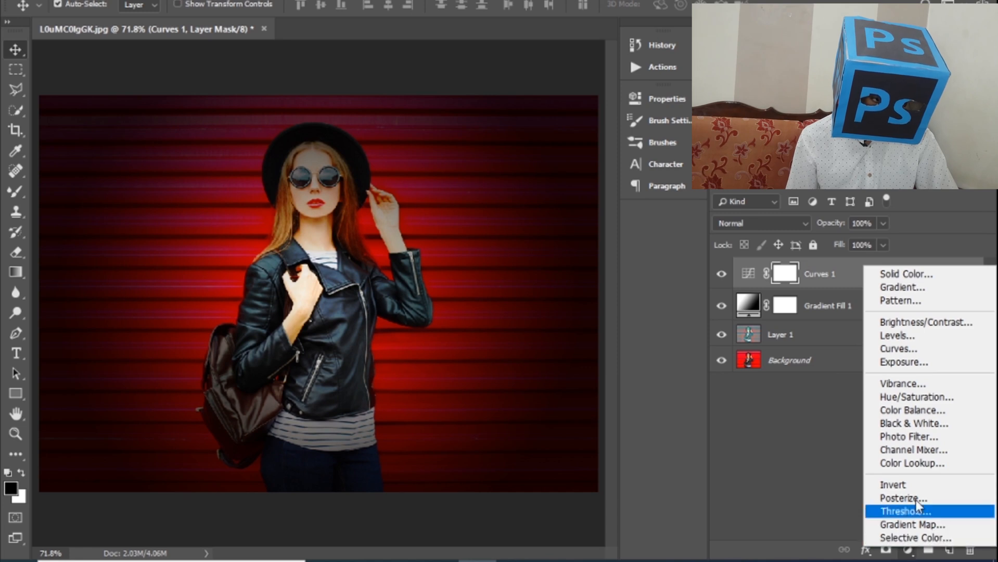
left_click(911, 384)
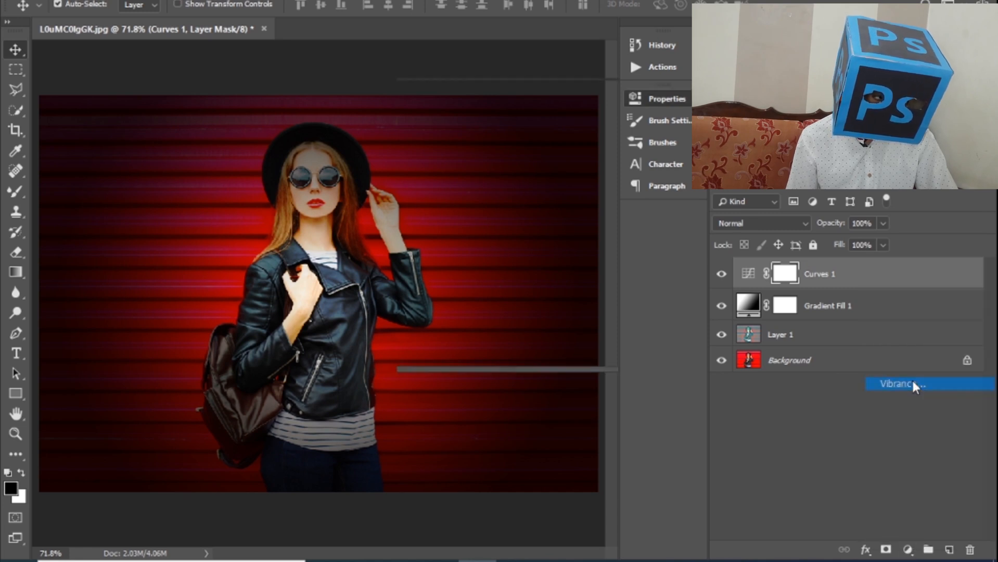
left_click_drag(500, 159, 512, 188)
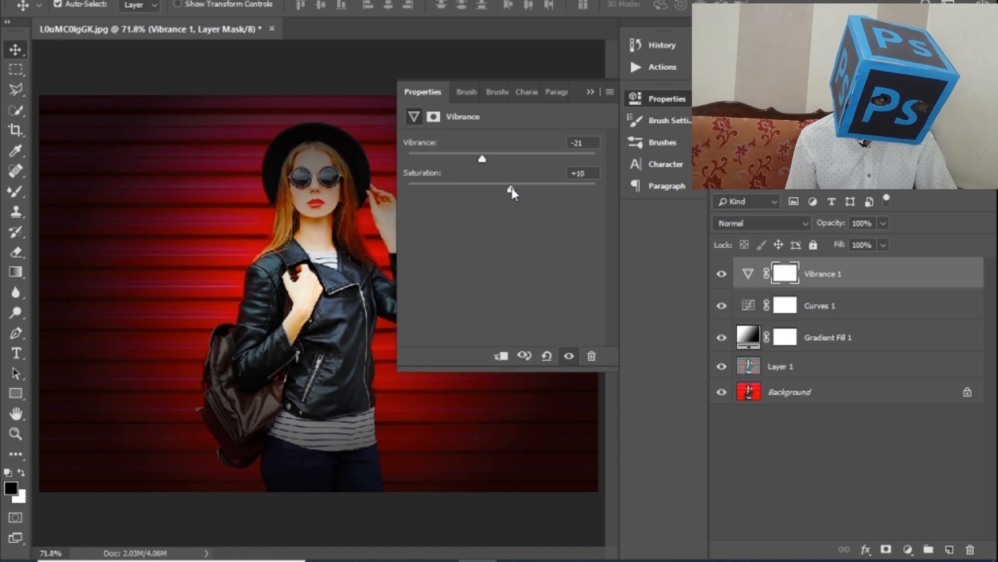
left_click(588, 94)
Add a Brightness/Contrast adjustment layer on top with Brightness 16 and Contrast -15
left_click(905, 549)
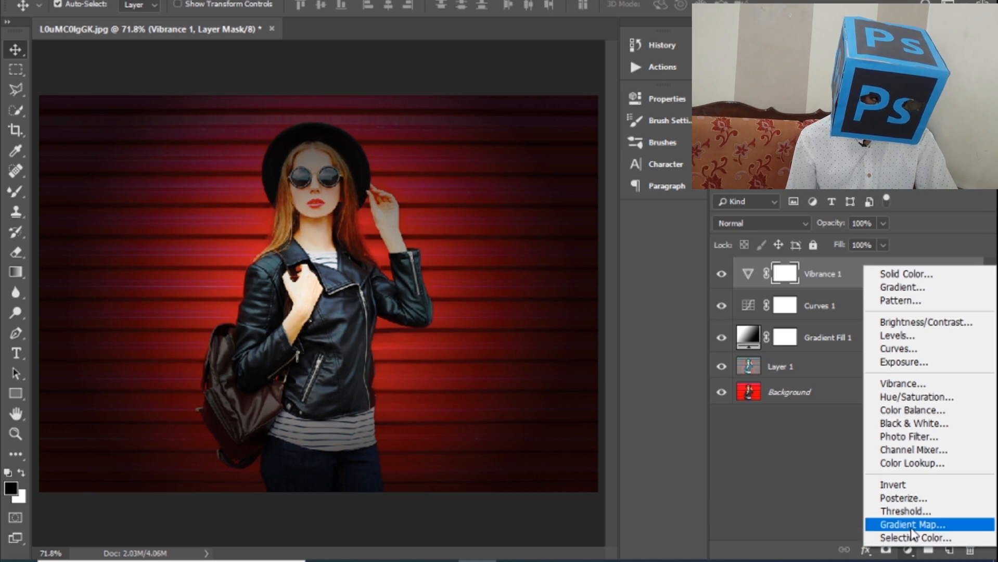
left_click(913, 323)
left_click_drag(501, 181, 471, 211)
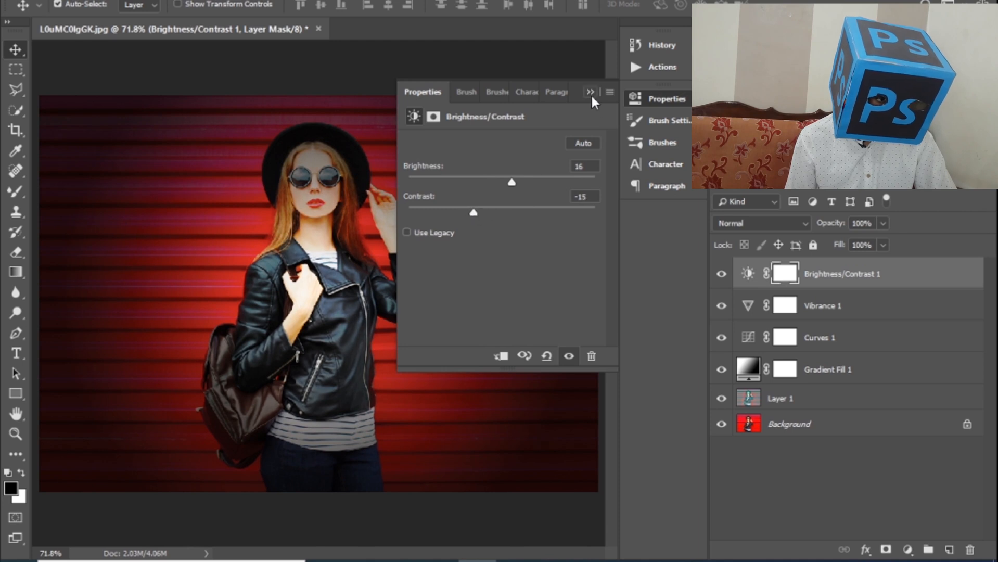
left_click(590, 92)
Add a second gradient fill layer on top, using the Foreground to Background preset from white to black
left_click(908, 549)
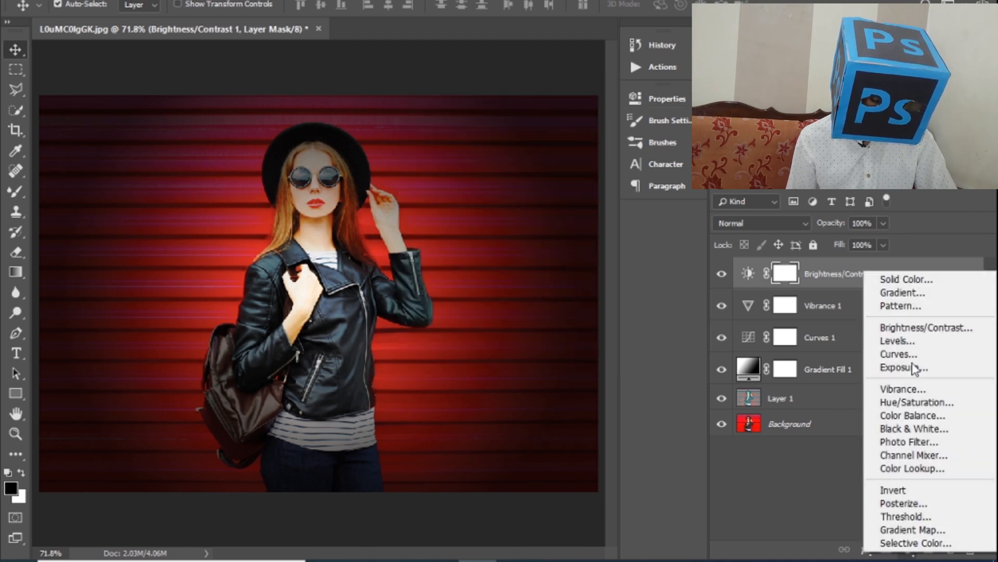
left_click(897, 292)
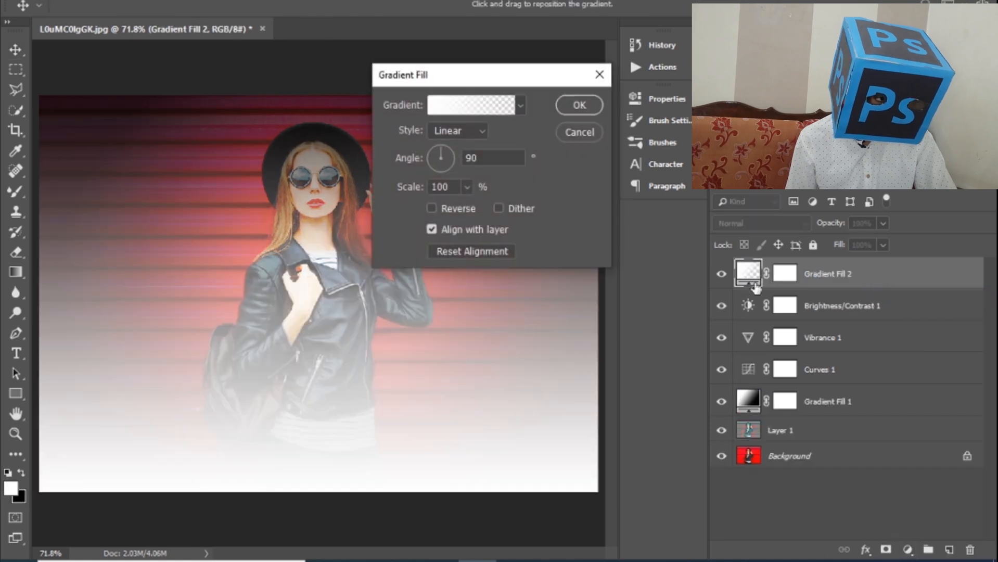
left_click(479, 109)
left_click(571, 123)
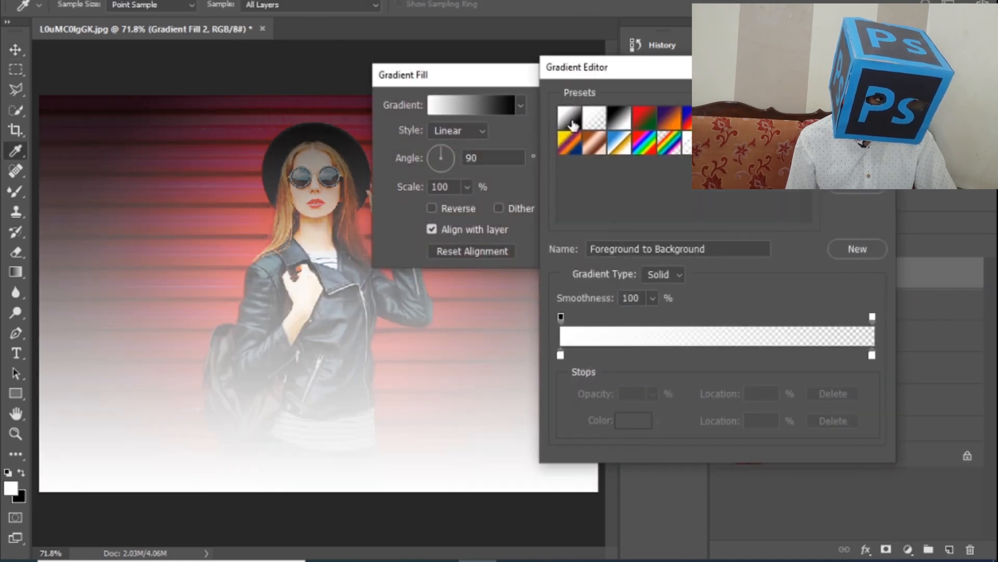
key("Return")
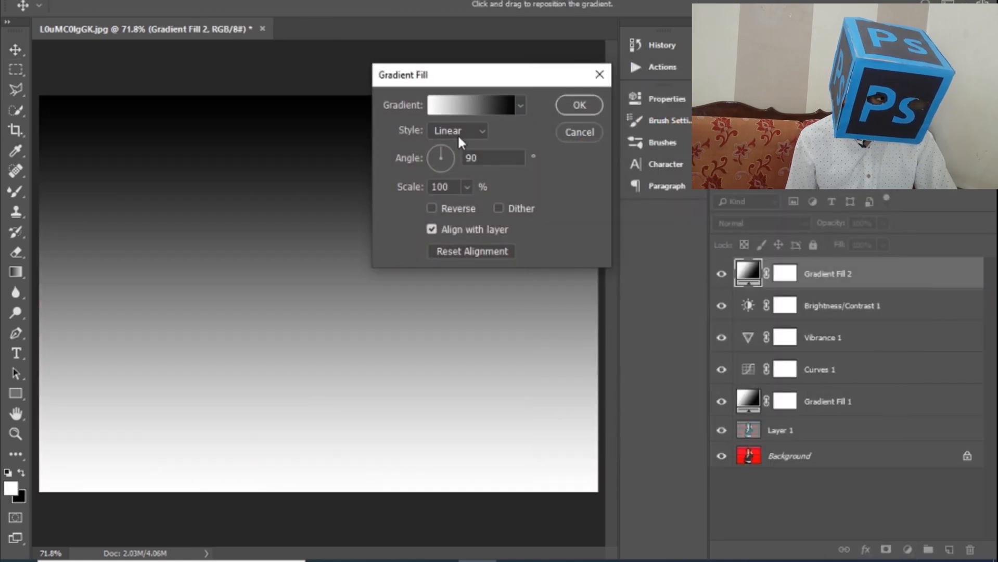
Make the second gradient fill Radial with a scale of 133% and apply it
left_click(458, 131)
left_click(452, 161)
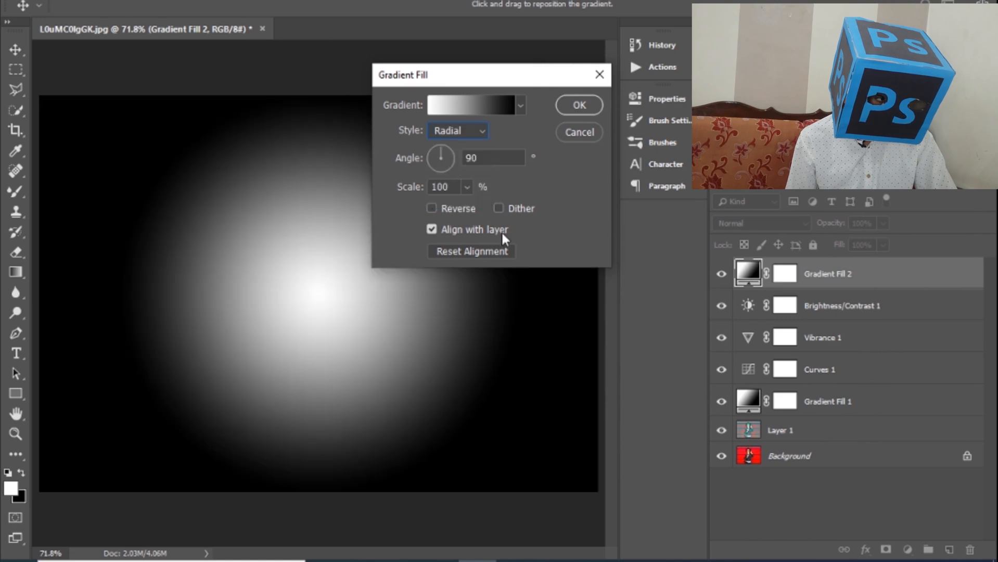
left_click(466, 186)
left_click_drag(469, 204, 469, 204)
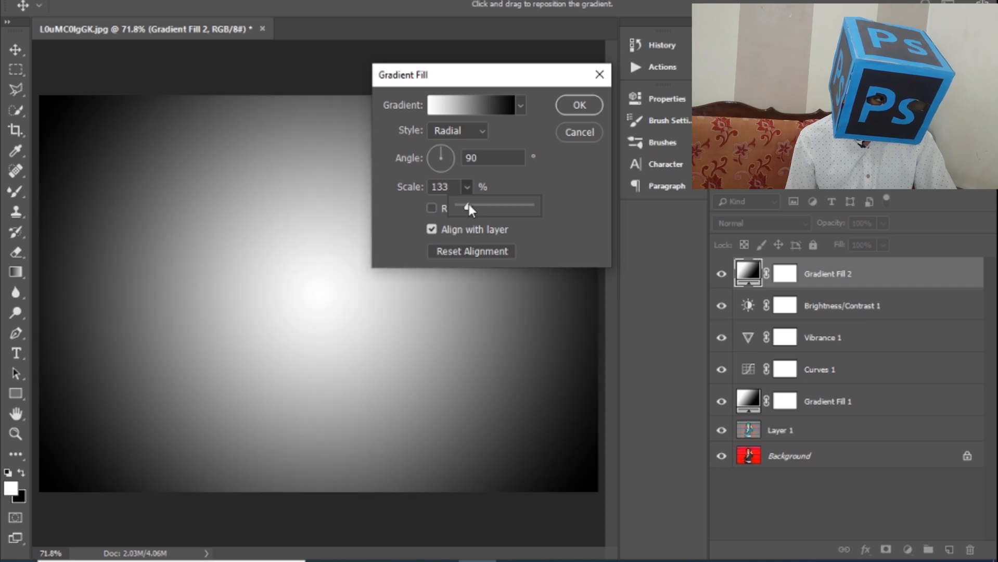
left_click(579, 107)
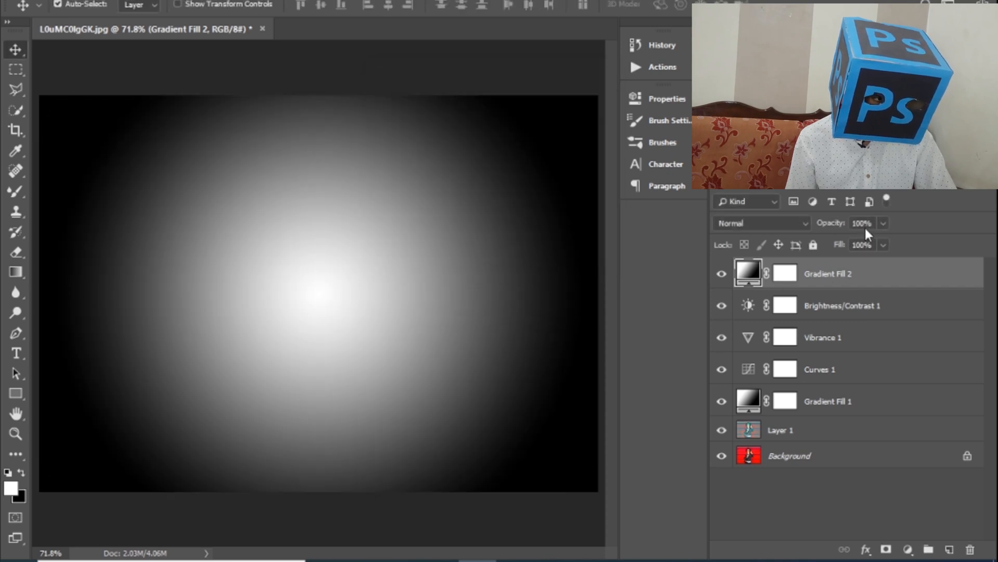
Try the Vivid Light and Linear Light blend modes on the second gradient fill layer
left_click(792, 223)
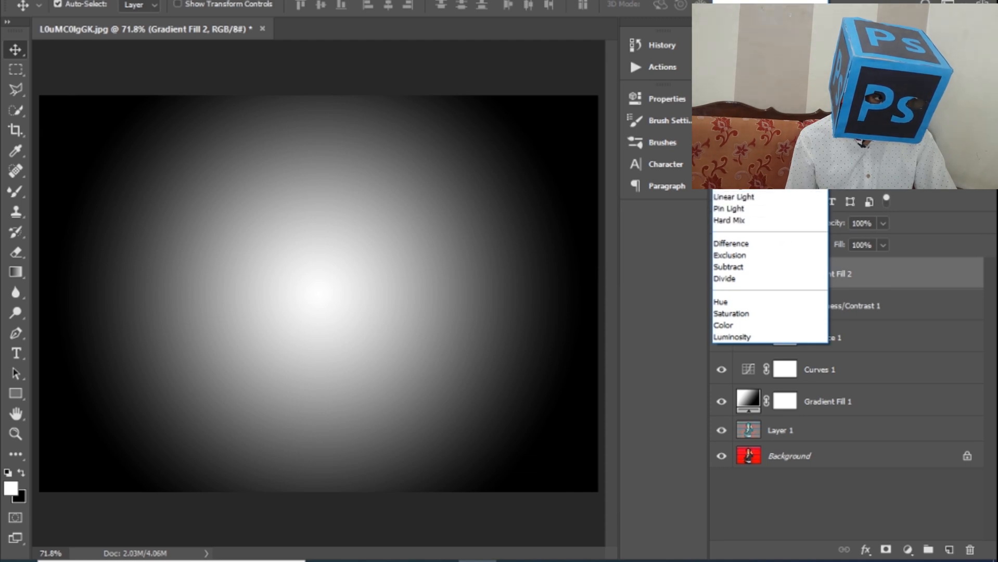
left_click(730, 190)
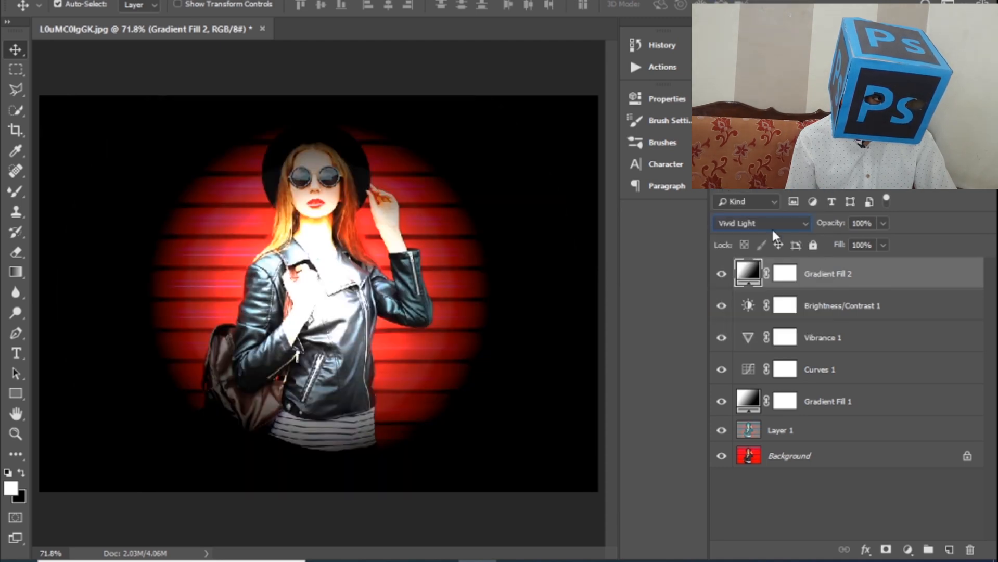
left_click(782, 222)
left_click(734, 193)
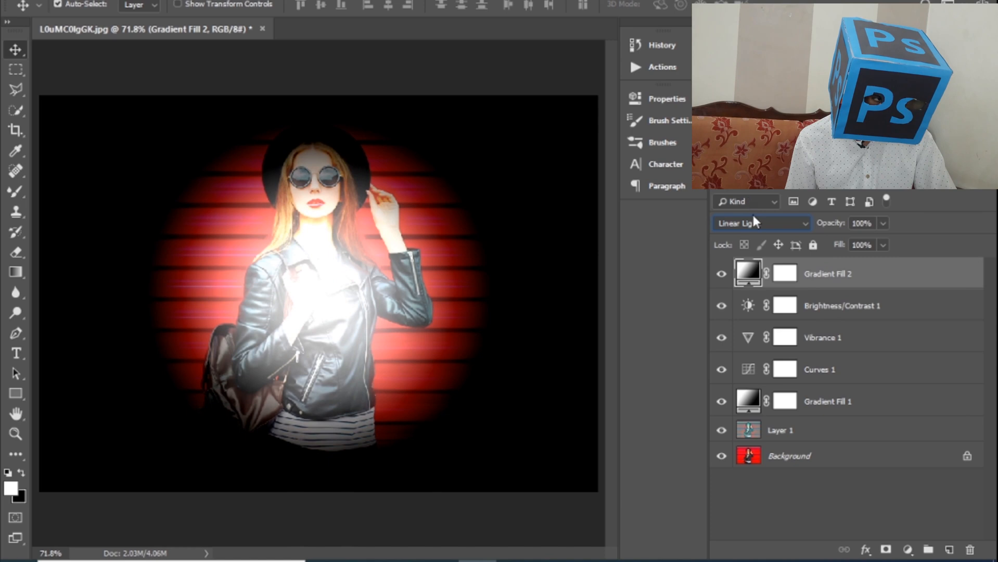
Blend the second gradient fill layer with Multiply and lower its opacity to 33%
left_click(757, 225)
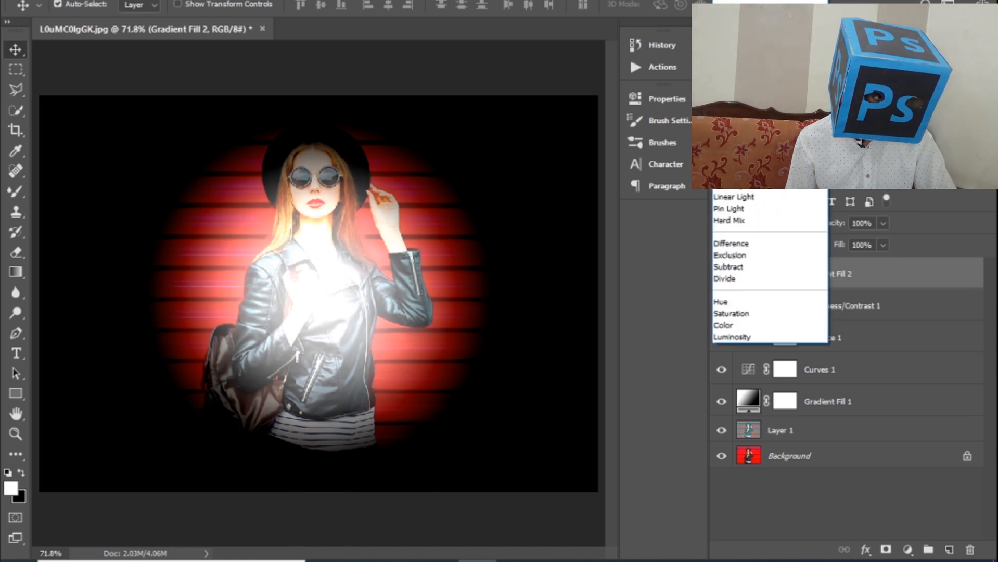
key("shift+alt+m")
left_click_drag(883, 224, 835, 240)
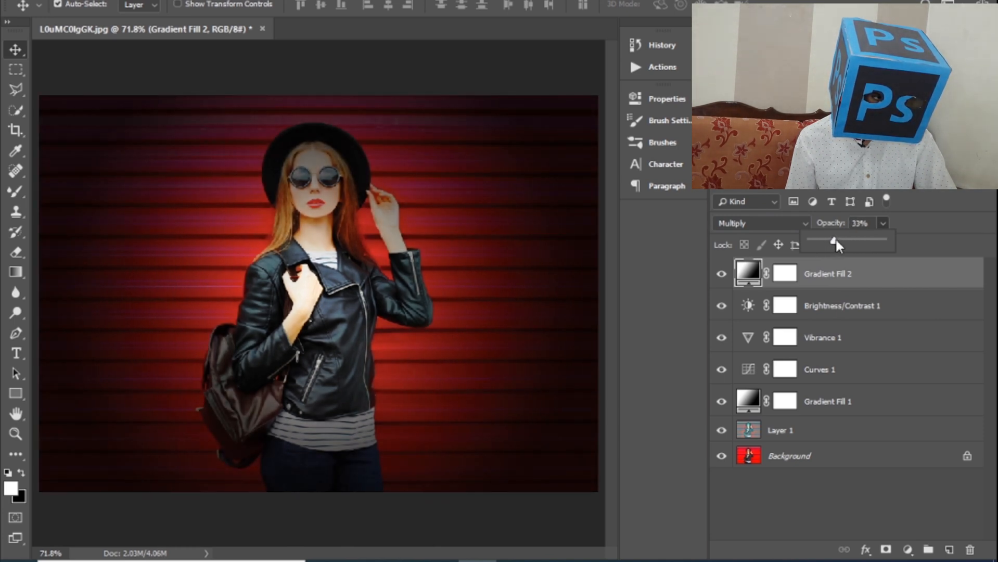
left_click(937, 212)
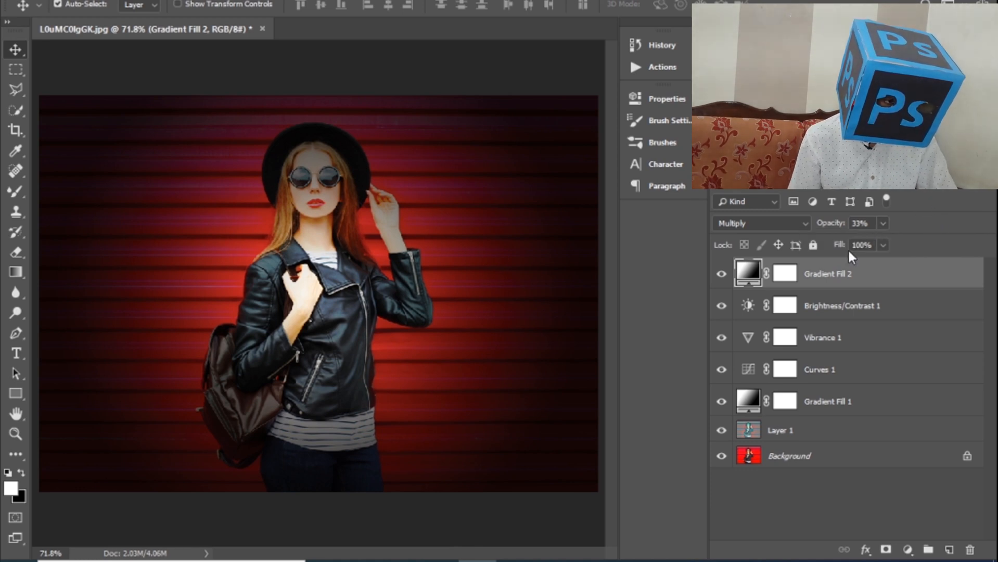
Add a Gradient Map adjustment layer on top and load the Violet, Orange preset into it
left_click(907, 550)
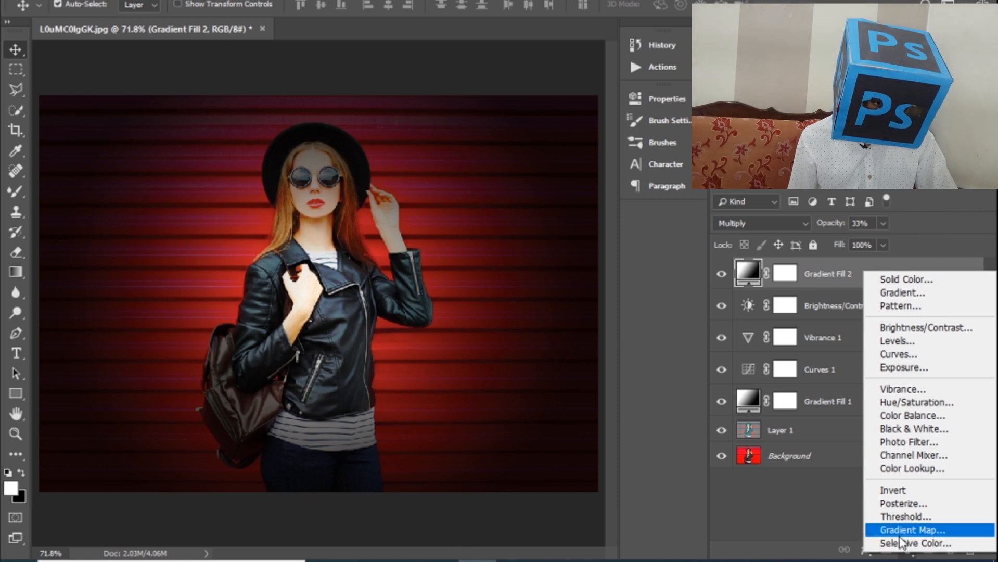
left_click(902, 530)
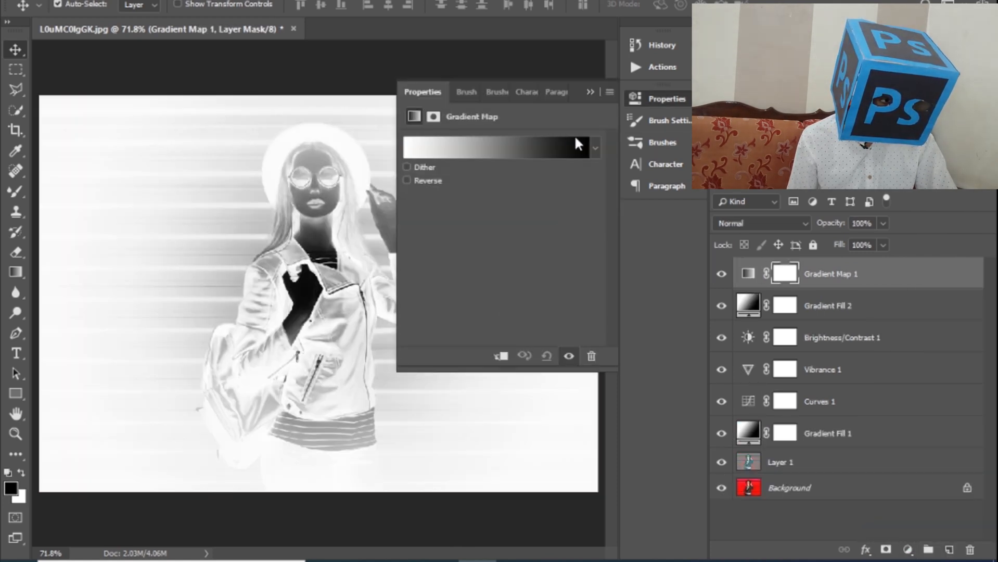
left_click(565, 147)
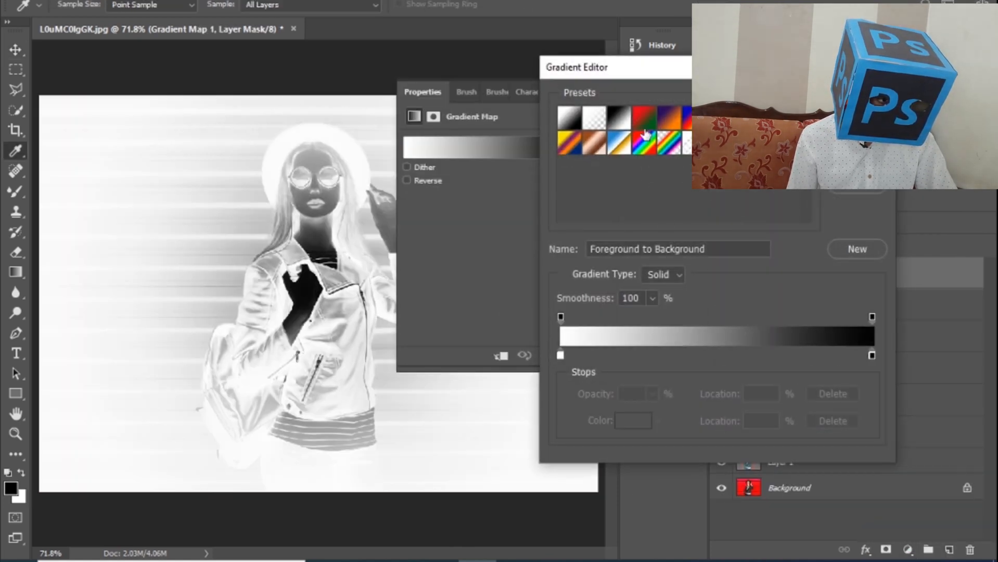
left_click(670, 117)
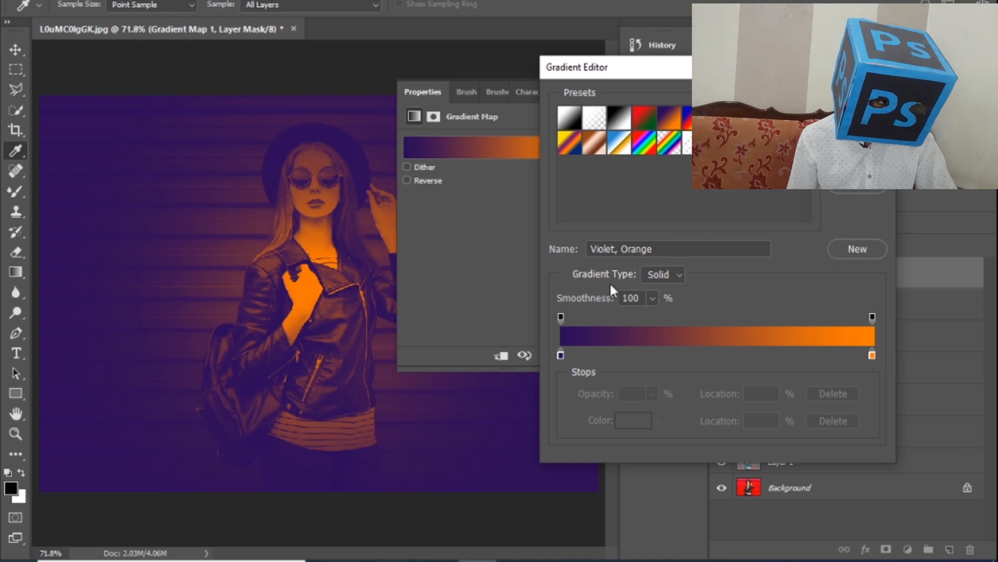
Recolor the gradient map's violet stop to dark blue 19185b and apply the edited gradient
left_click(561, 354)
double_click(560, 355)
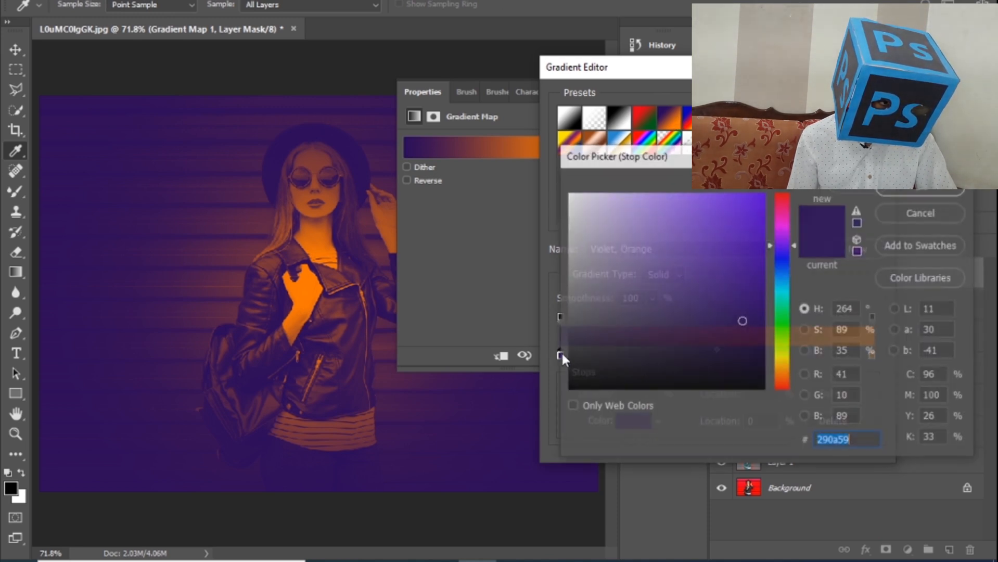
left_click_drag(742, 319, 767, 323)
mouse_move(777, 250)
left_mouse_down()
mouse_move(753, 270)
mouse_move(752, 319)
mouse_move(721, 329)
mouse_move(714, 320)
left_mouse_up()
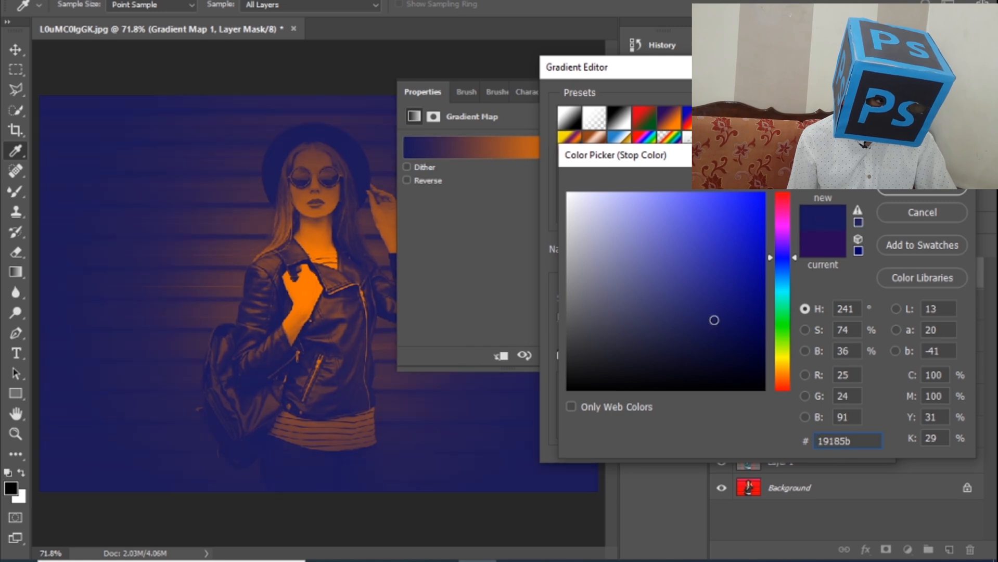
key("Return")
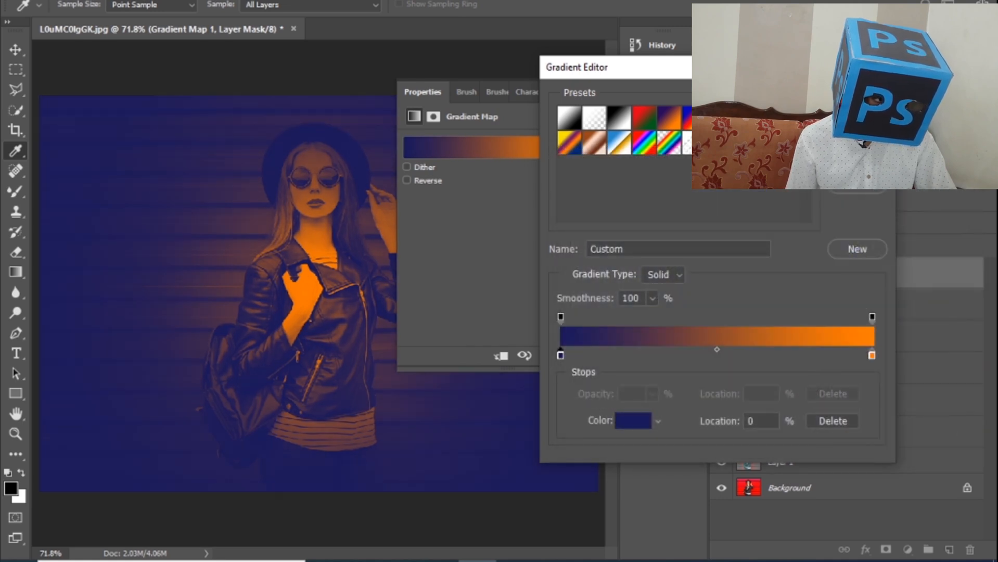
key("Return")
left_click(595, 90)
Lower the gradient map layer's opacity to 53% and try the Multiply blend mode on it
left_click(882, 223)
mouse_move(868, 238)
left_mouse_down()
mouse_move(836, 242)
mouse_move(859, 248)
left_mouse_up()
left_click(888, 222)
left_click(759, 223)
scroll(770, 265, "down", 3)
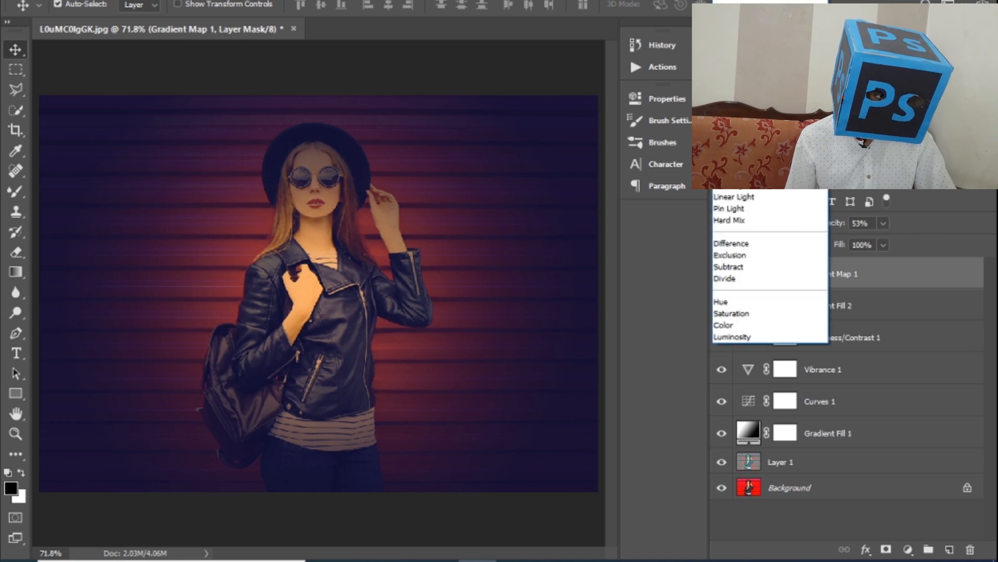
left_click(739, 24)
Adjust the gradient map layer's opacity to 50% and switch its blend mode to Overlay
left_click(884, 223)
left_click_drag(888, 239, 896, 242)
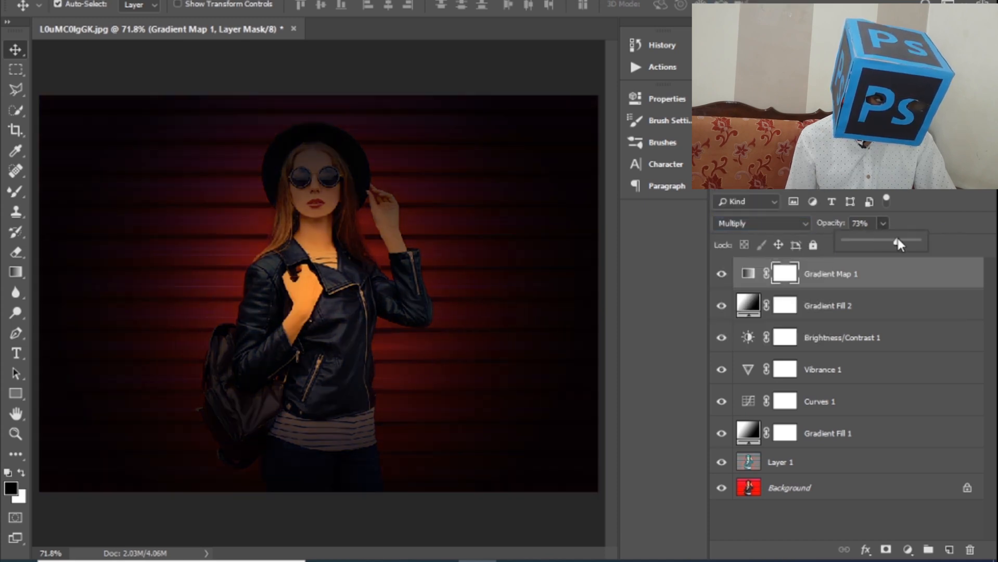
left_click(806, 223)
left_click(731, 150)
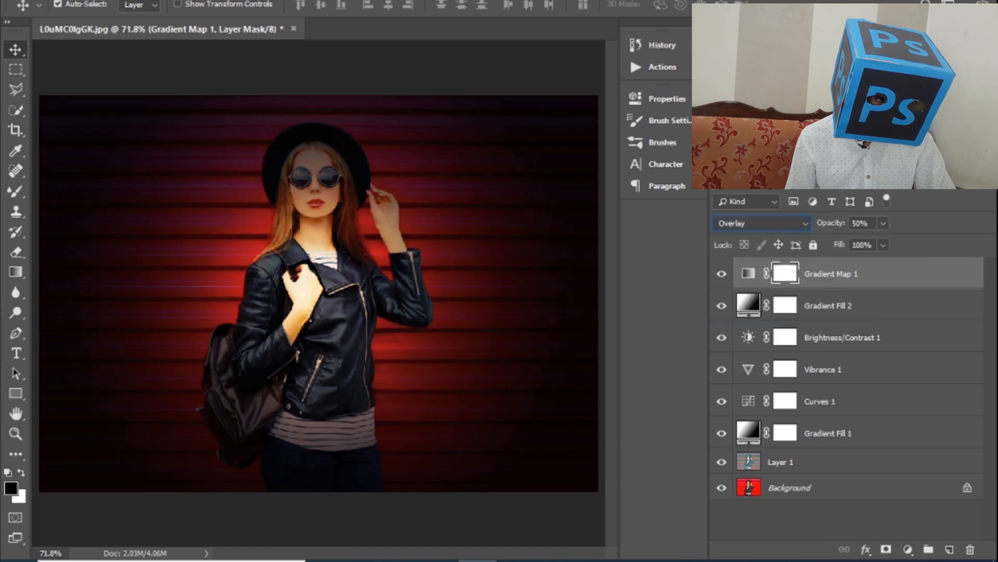
Try two other blend modes on the gradient map layer
left_click(766, 223)
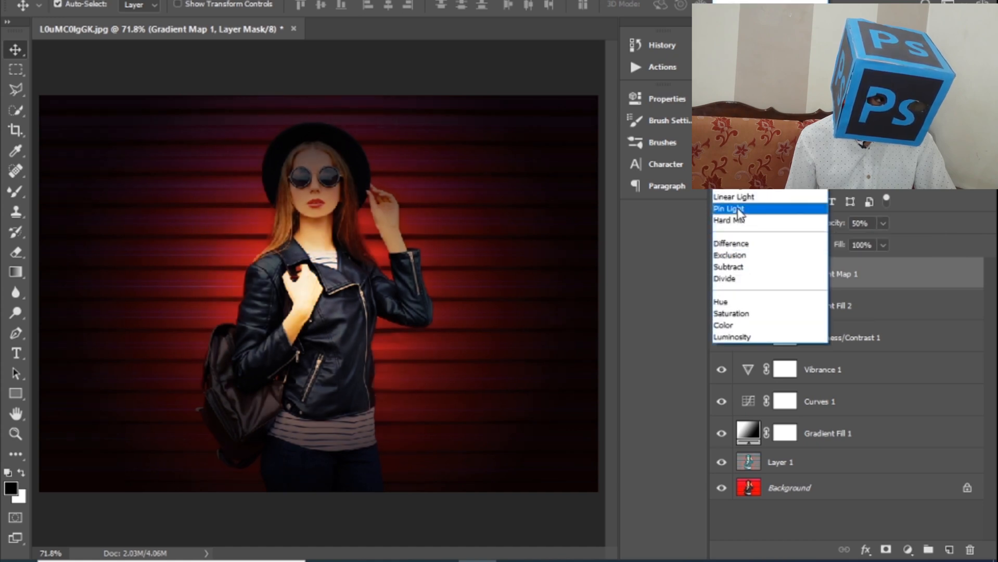
left_click(738, 195)
left_click(768, 220)
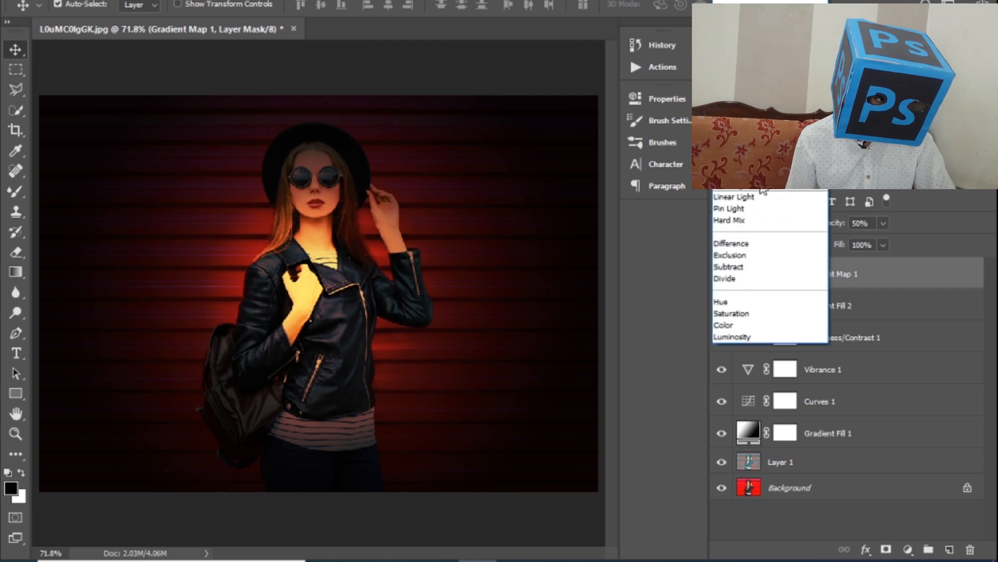
left_click(734, 33)
Set the gradient map layer's blend mode to Normal and lower its opacity to 27%
left_click(774, 222)
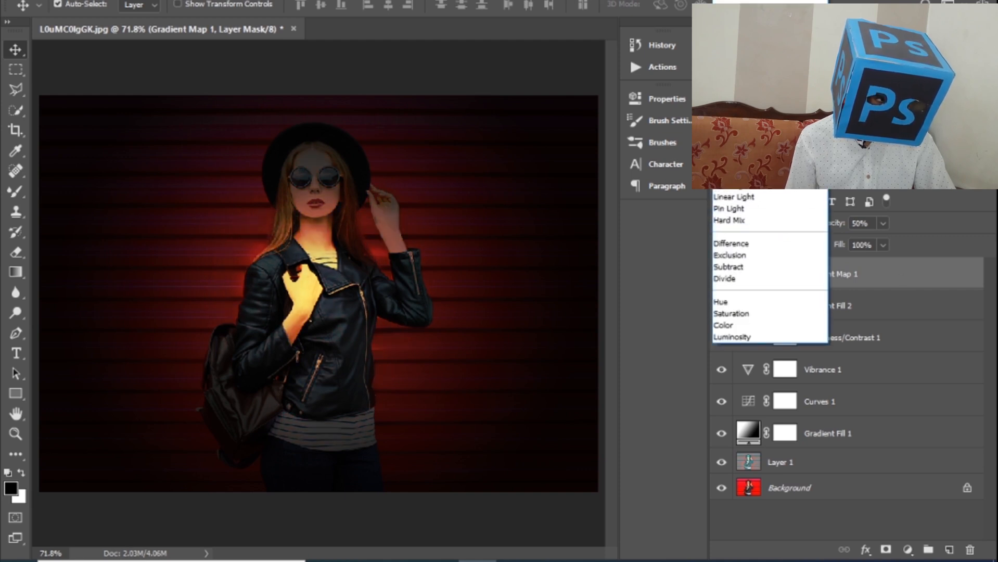
left_click(728, 10)
left_click(883, 223)
left_click(861, 242)
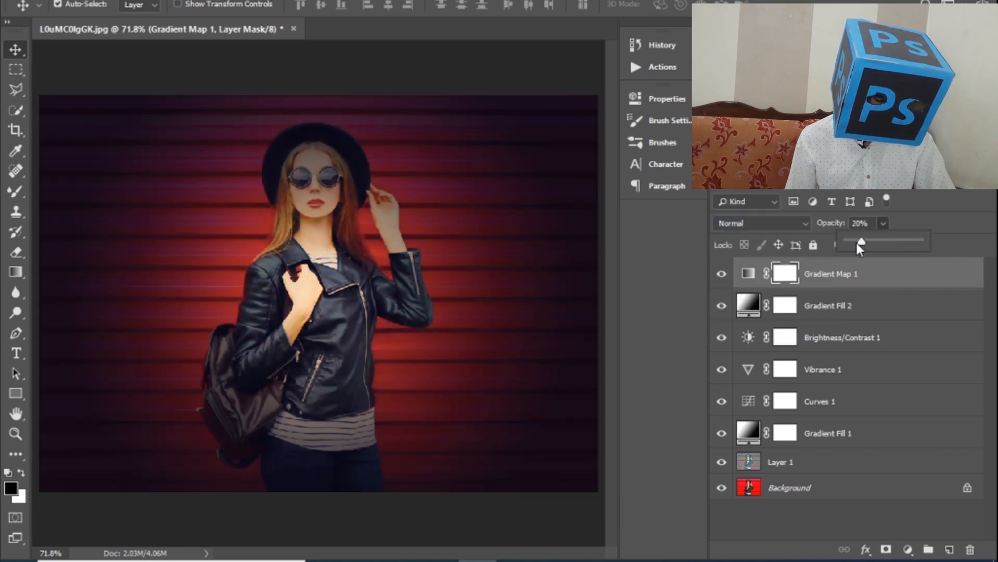
left_click(941, 220)
Add a second Brightness/Contrast adjustment layer on top with brightness 21 and contrast -12
left_click(908, 549)
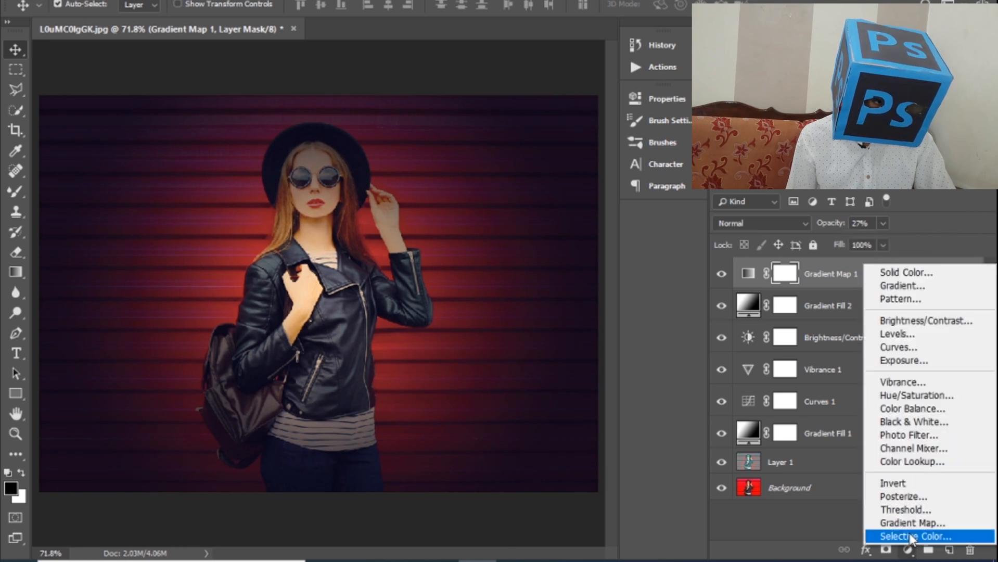
left_click(924, 320)
mouse_move(500, 184)
left_mouse_down()
mouse_move(519, 185)
mouse_move(503, 210)
mouse_move(479, 207)
mouse_move(480, 182)
mouse_move(524, 184)
mouse_move(516, 183)
left_mouse_up()
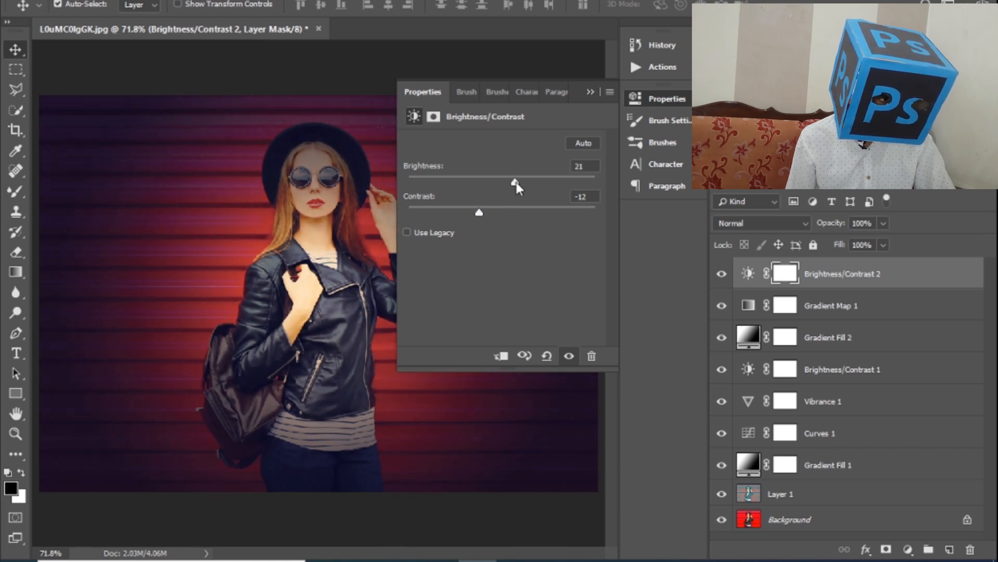
left_click(589, 92)
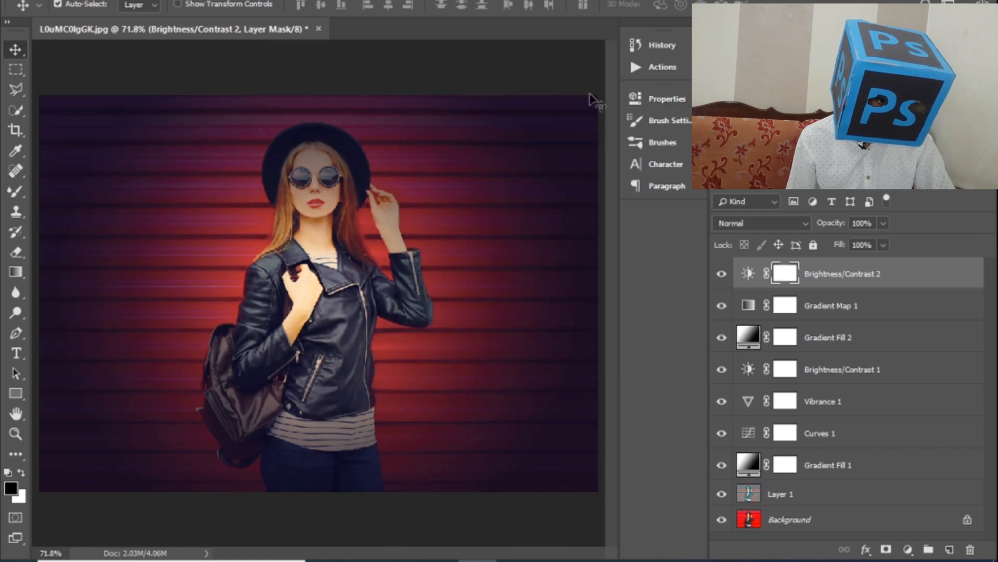
Add a second Vibrance adjustment layer on top with vibrance -14 and saturation +19
left_click(907, 549)
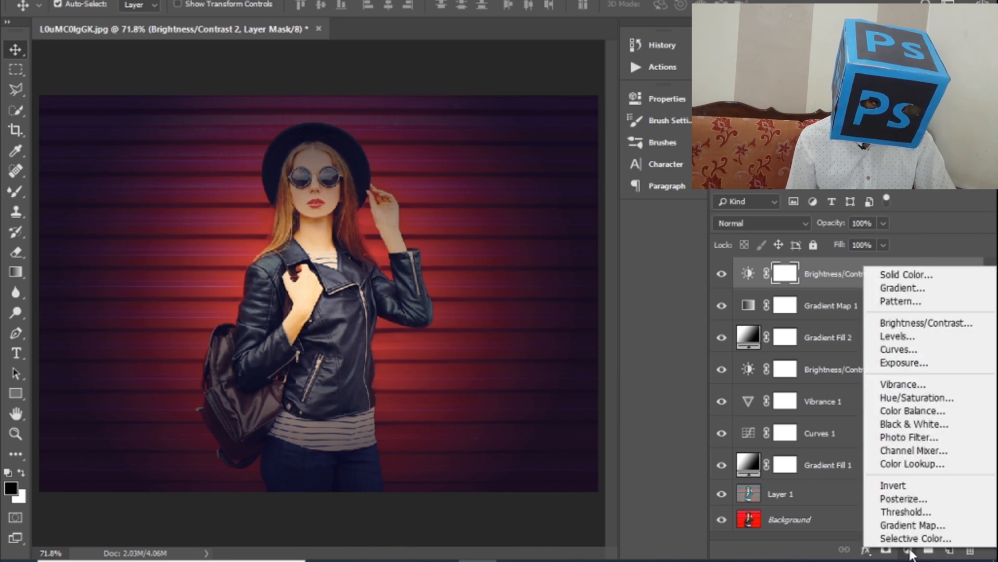
left_click(897, 386)
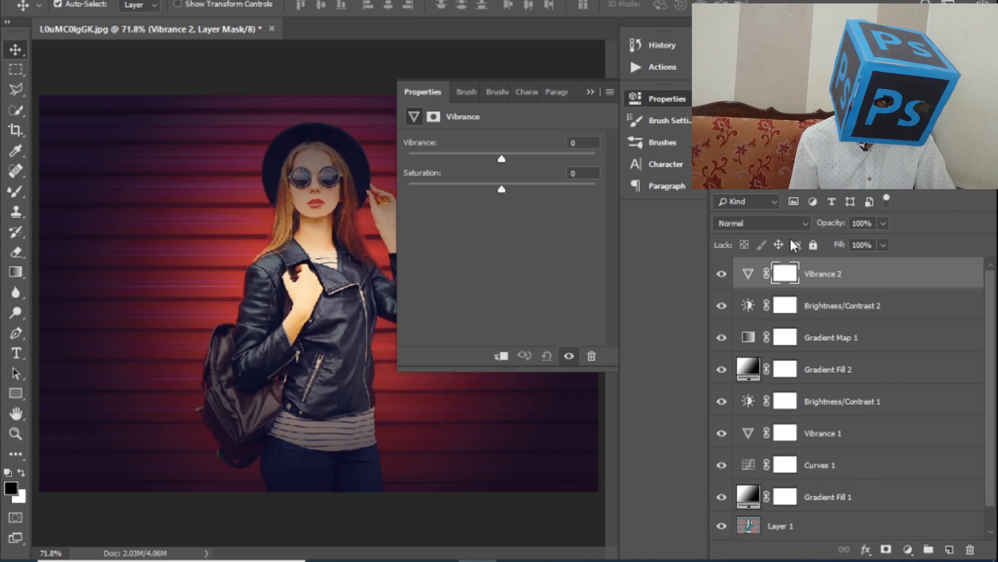
left_click_drag(502, 158, 520, 190)
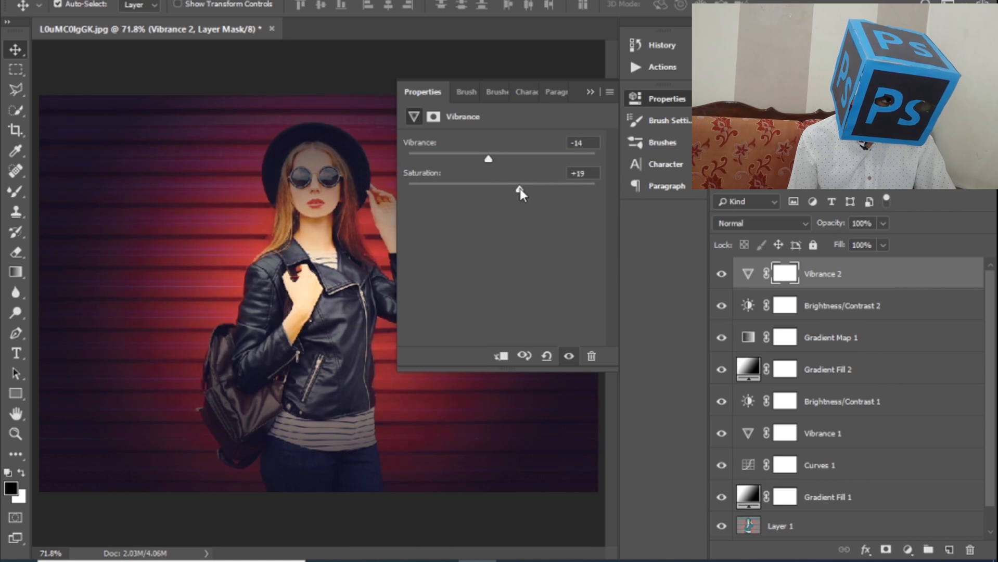
left_click(593, 91)
scroll(878, 349, "down", 1)
scroll(880, 363, "up", 1)
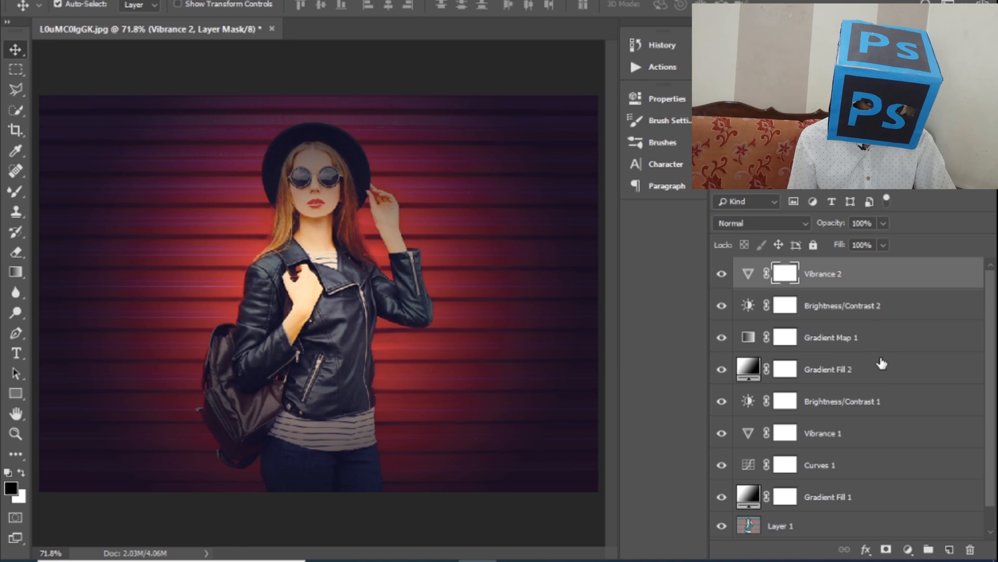
Add a Selective Color adjustment layer on top and set Black to +6% for the Neutrals
left_click(908, 550)
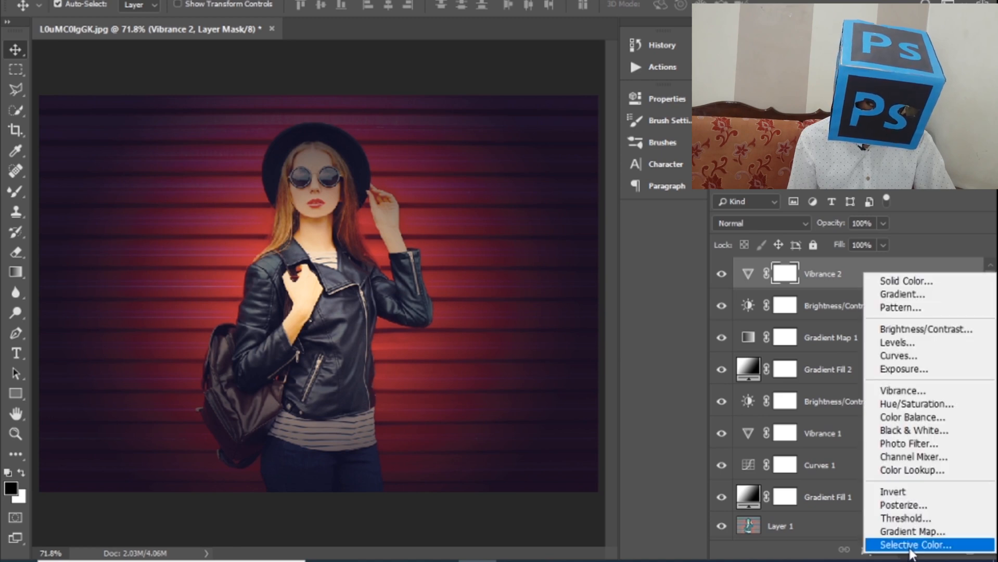
left_click(915, 545)
left_click(472, 160)
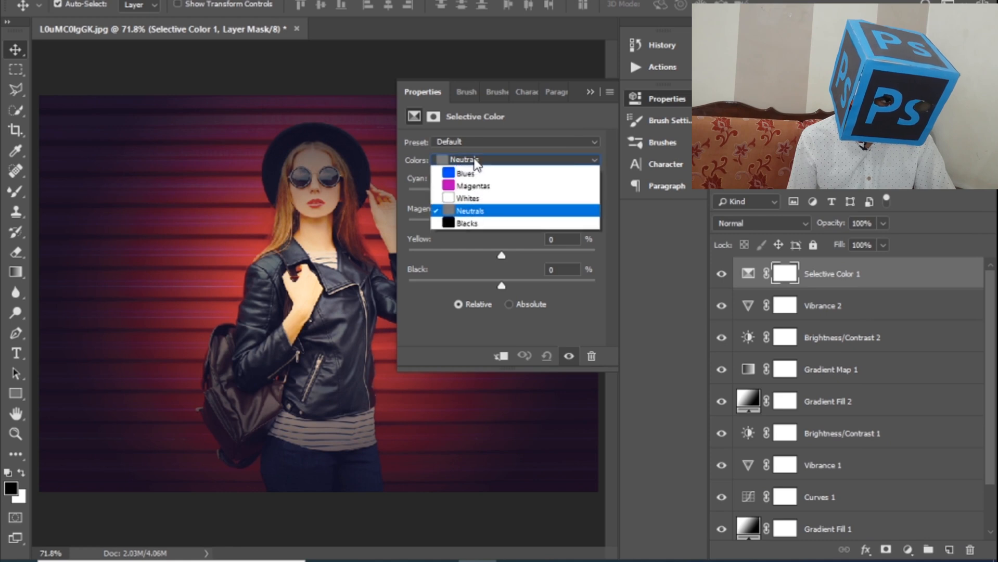
left_click(442, 268)
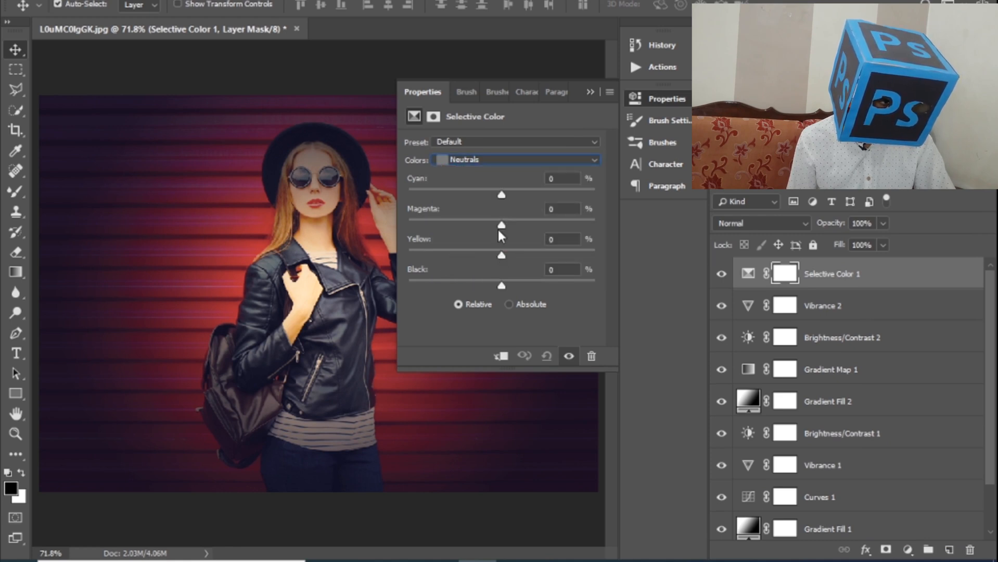
mouse_move(501, 285)
left_mouse_down()
mouse_move(530, 285)
mouse_move(485, 285)
mouse_move(509, 285)
left_mouse_up()
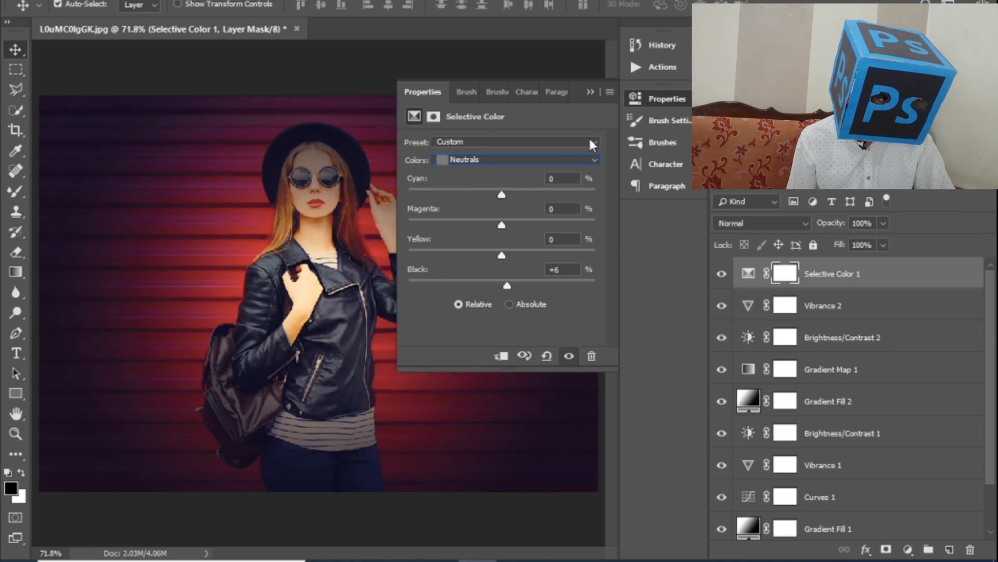
left_click(590, 92)
Stamp all visible layers into a new merged layer on top and rename it Camera Raw
scroll(858, 375, "down", 3)
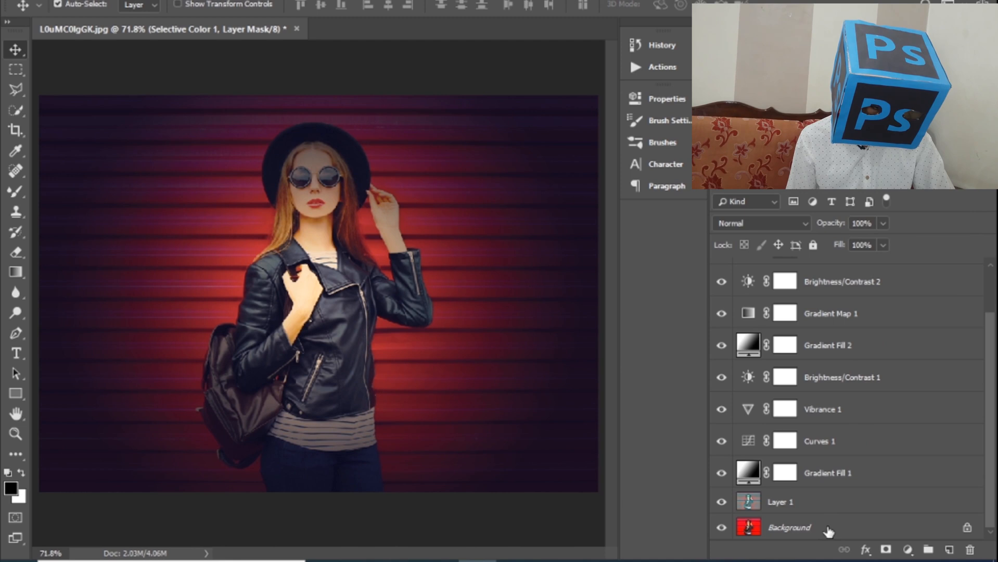
scroll(814, 301, "up", 2)
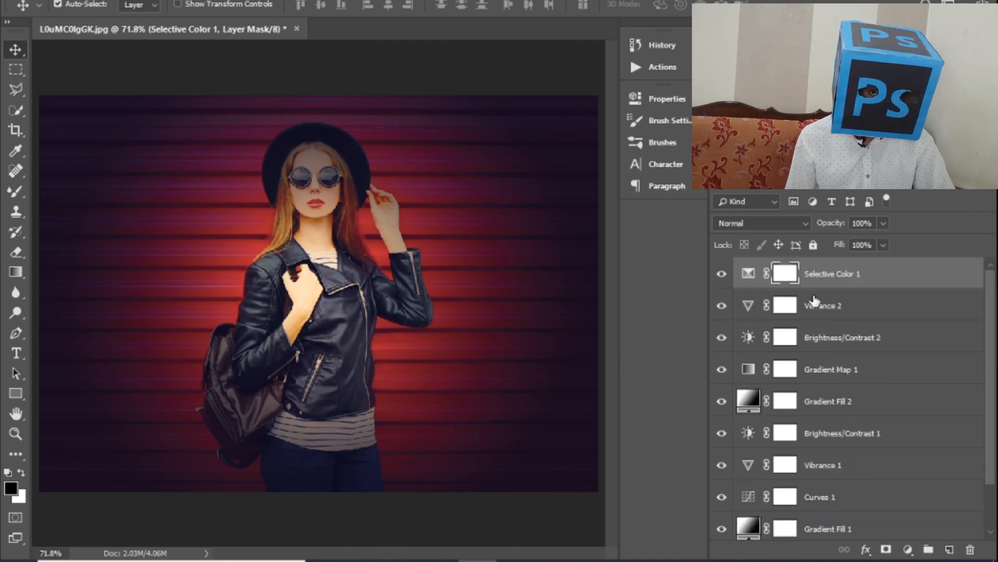
key("ctrl")
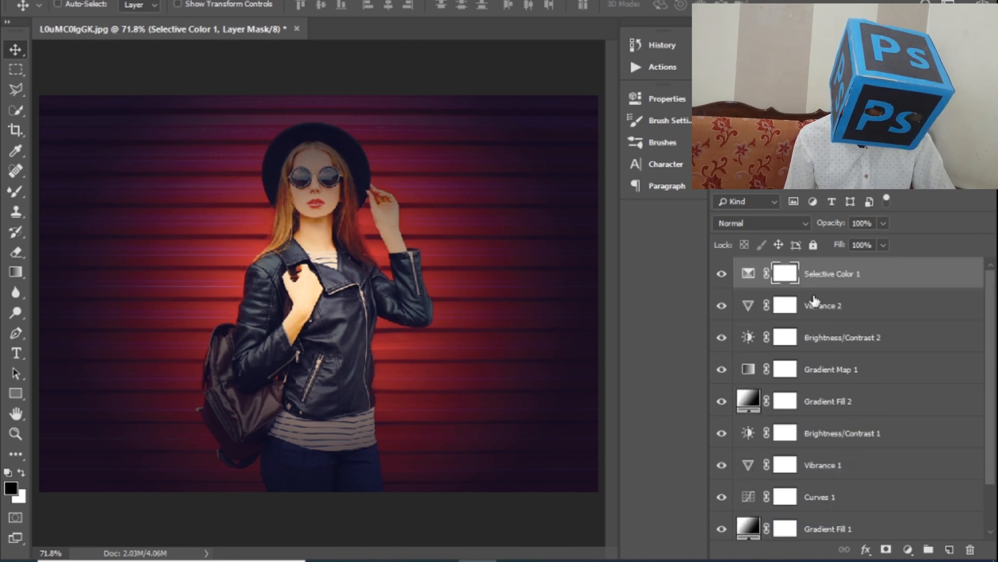
key("ctrl+shift+alt+e")
key("x")
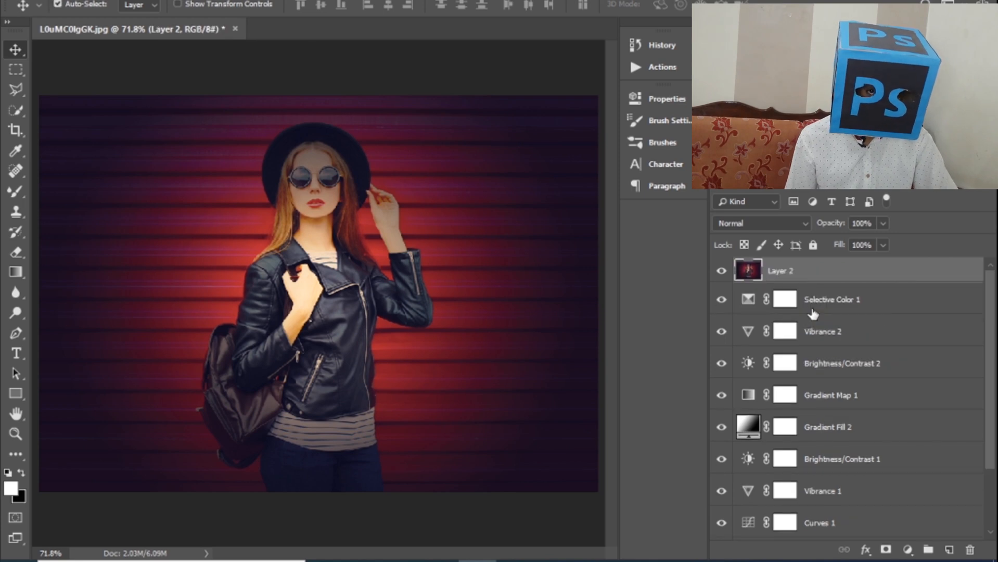
double_click(777, 271)
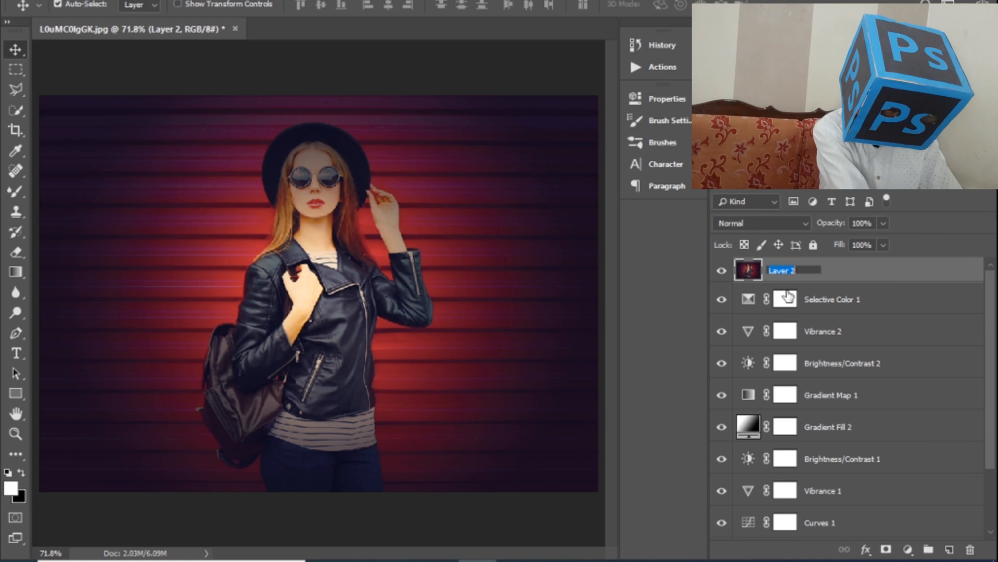
type("Camera Raw")
key("Return")
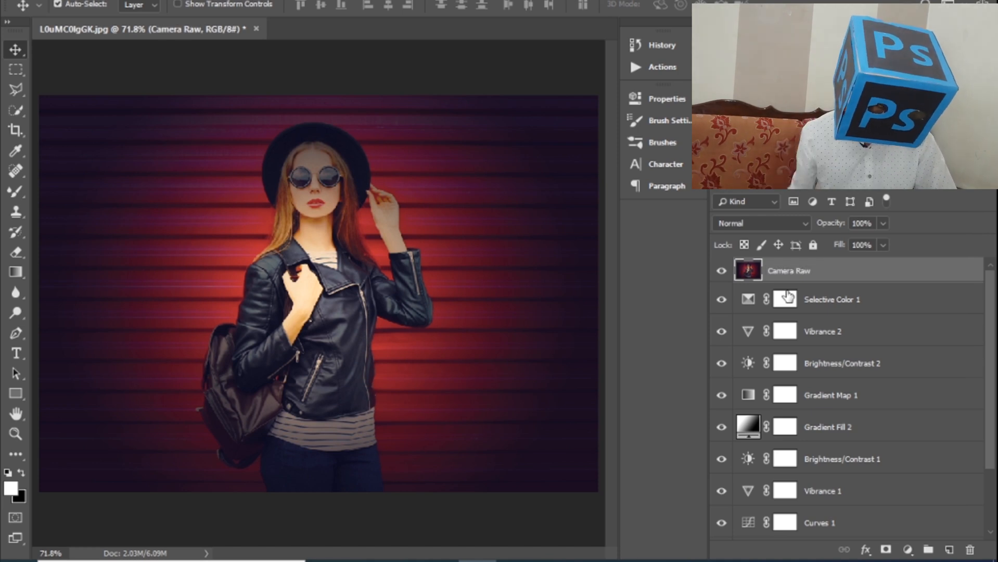
Apply the Camera Raw Filter with temperature +5, tint +8, exposure 0.00, contrast +15, highlights +2, shadows +19 and whites -8
key("ctrl")
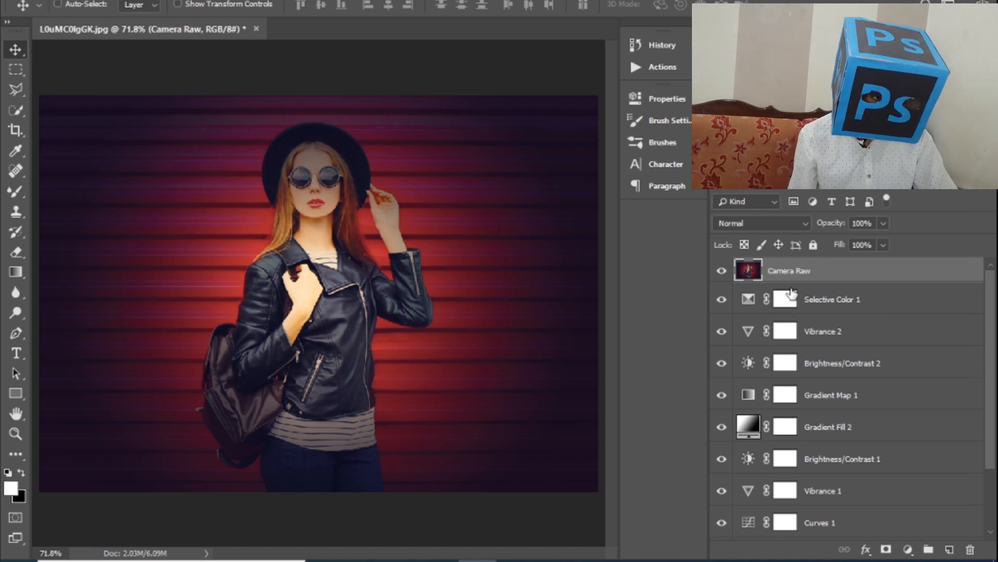
key("ctrl+shift+a")
left_click_drag(868, 266, 874, 292)
left_click_drag(867, 342, 865, 436)
left_click(885, 412)
scroll(884, 414, "down", 3)
scroll(862, 388, "down", 3)
scroll(865, 436, "up", 5)
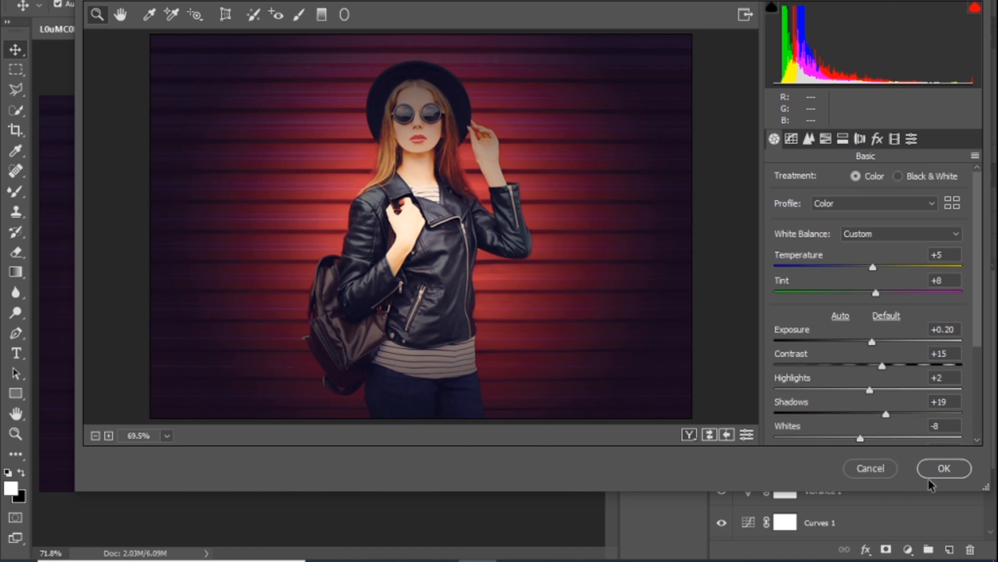
double_click(871, 343)
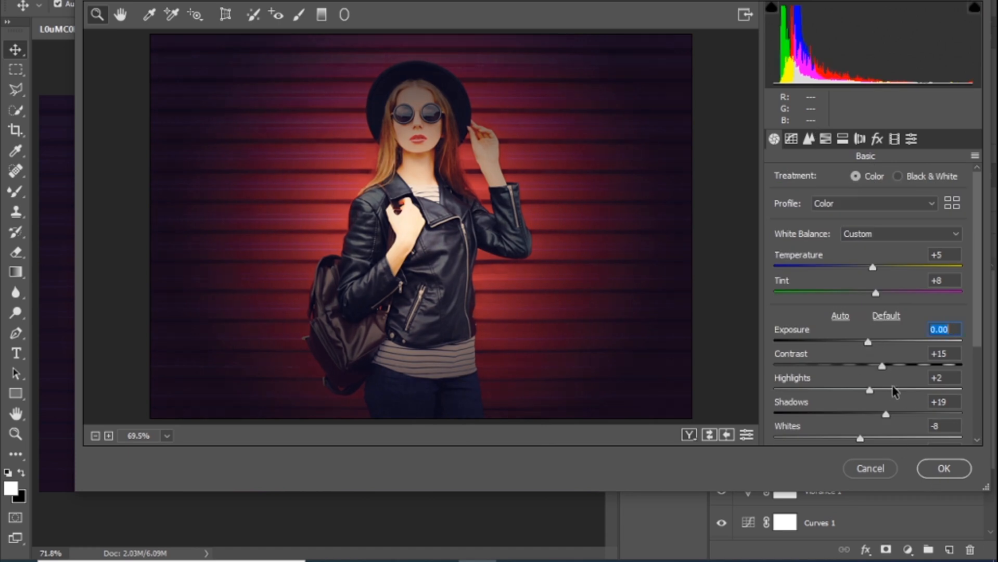
left_click(937, 468)
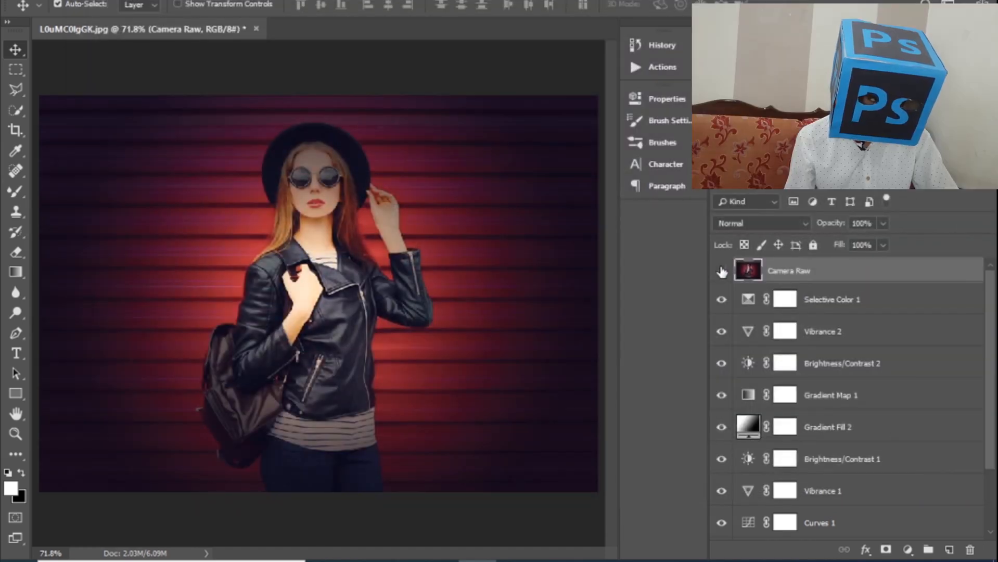
Toggle the Camera Raw layer's visibility to compare the image before and after the filter, leaving the layer shown
left_click(721, 270)
left_click(722, 271)
left_click(721, 270)
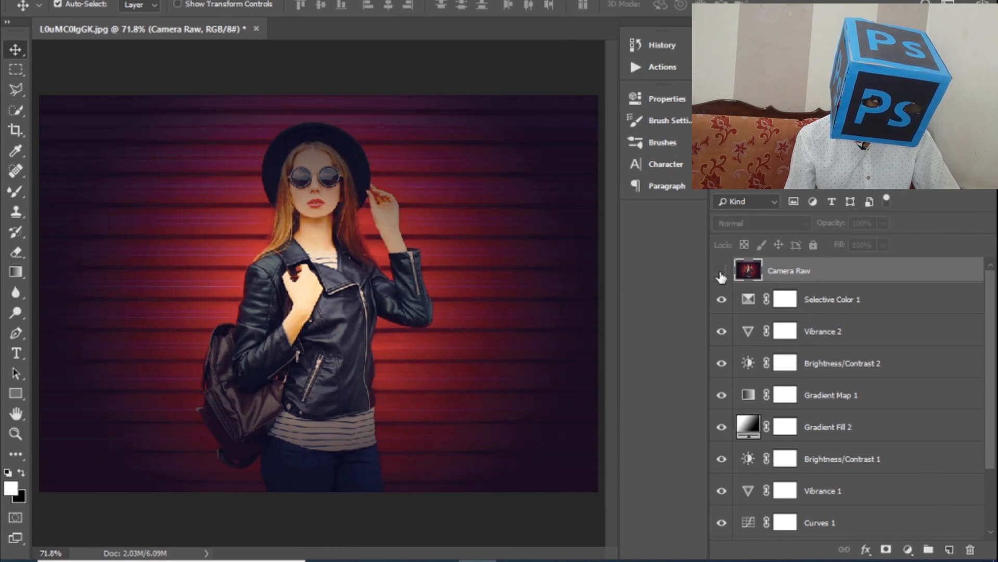
left_click(721, 271)
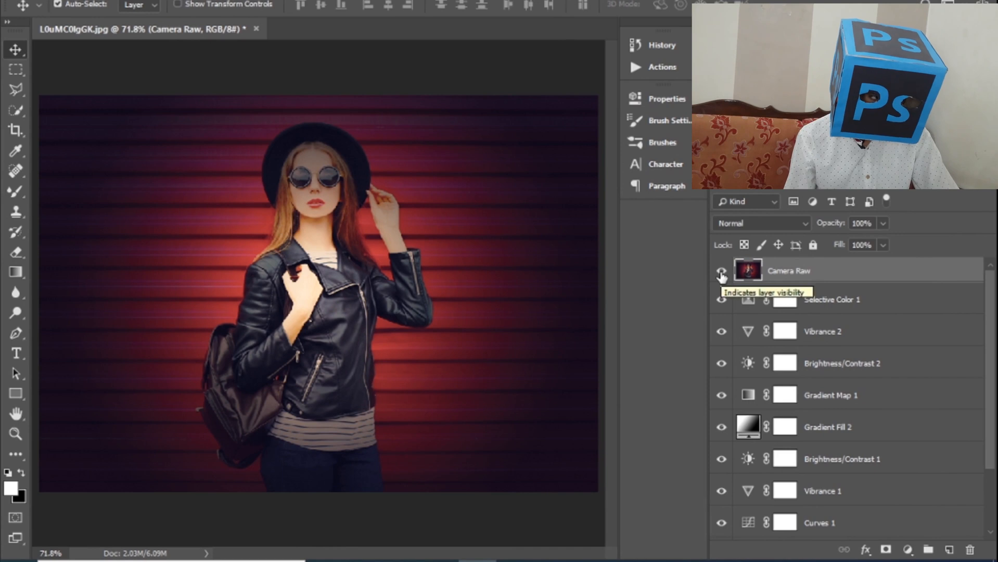